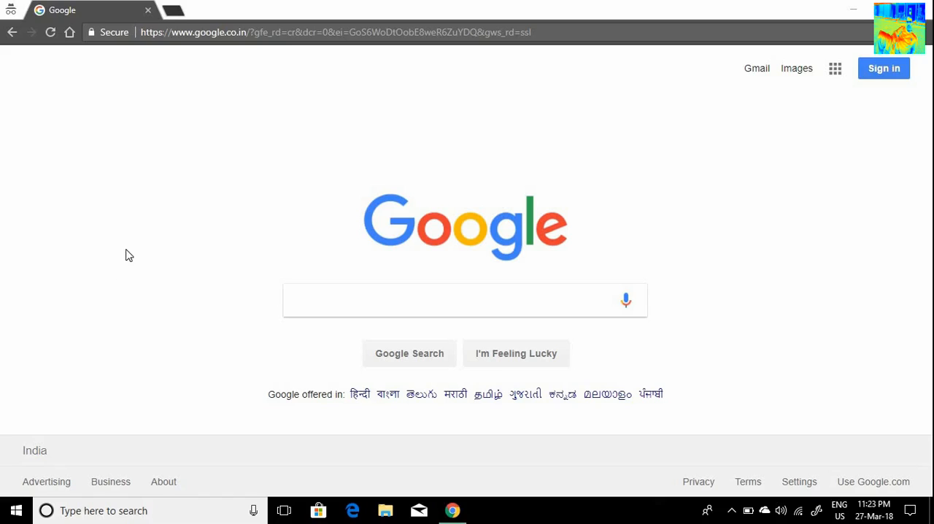
Step: Search Google for "code blocks" and open the official codeblocks.org website from the results
click(337, 293)
text(co)
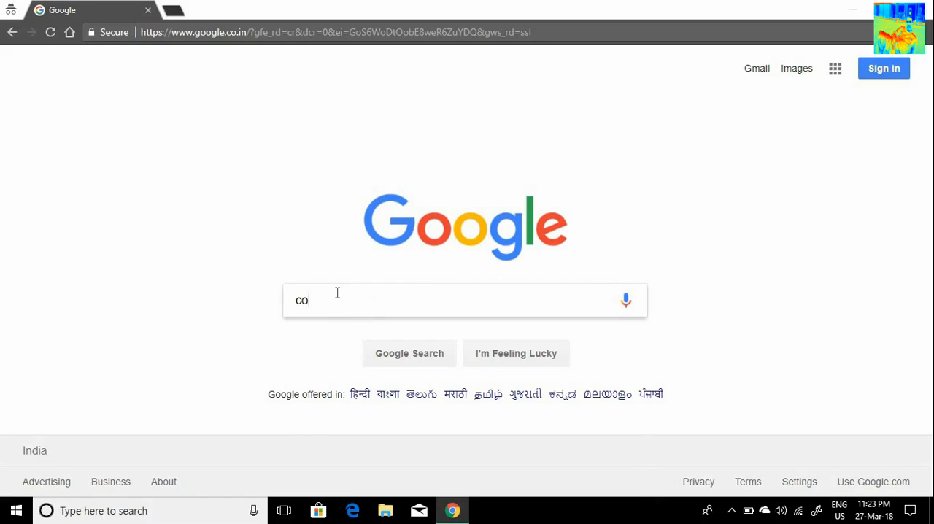
text(de blocks)
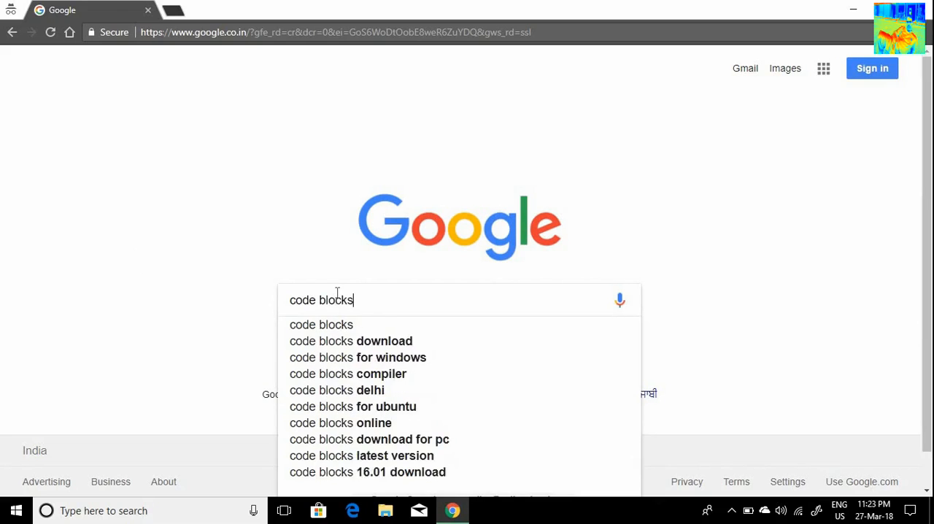
key(Return)
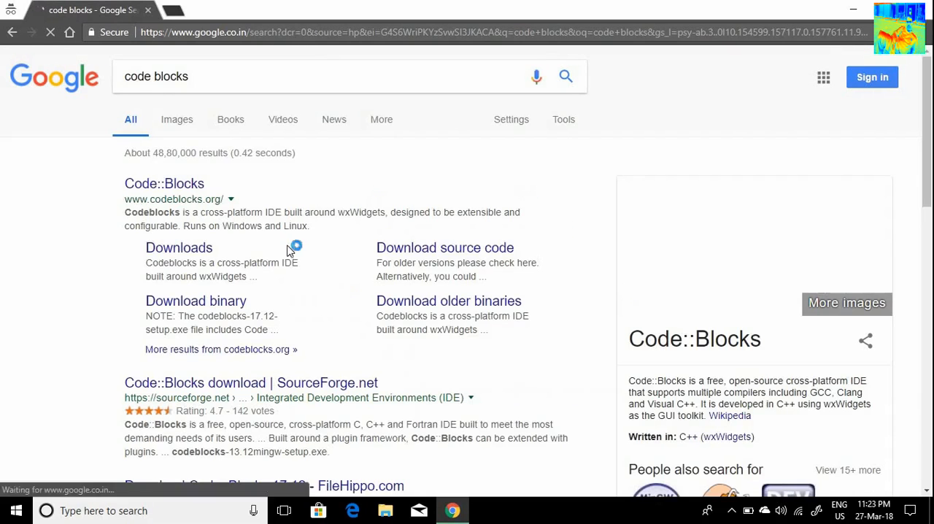
click(194, 192)
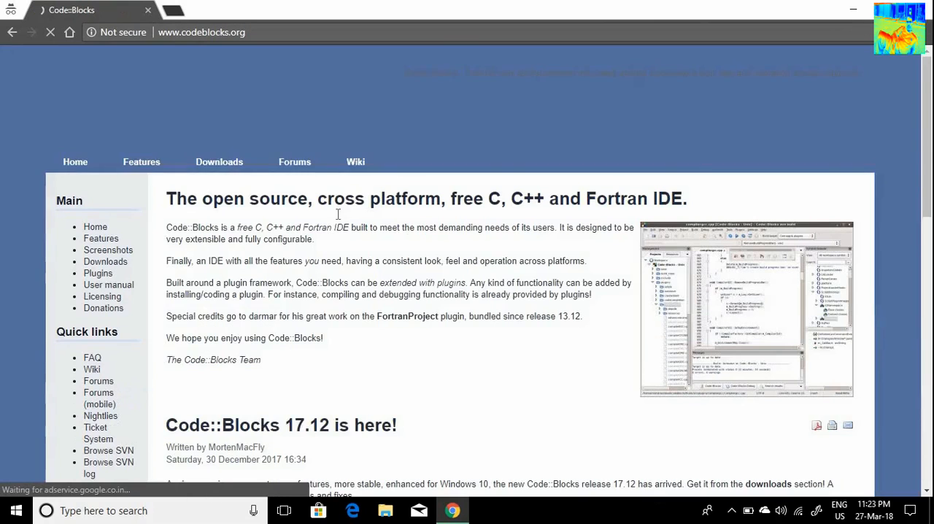
Step: Go to the Code::Blocks downloads section and open the binary release page
scroll(270, 208, down, 1)
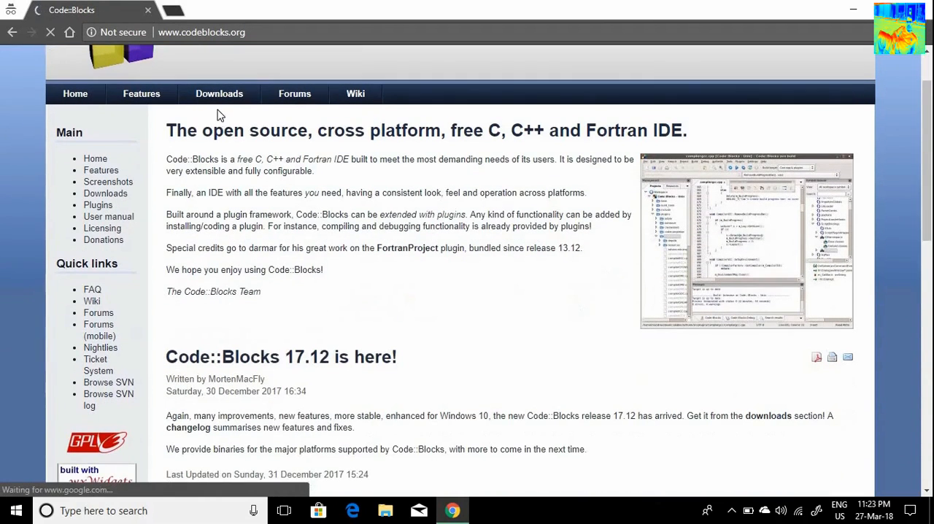
click(223, 95)
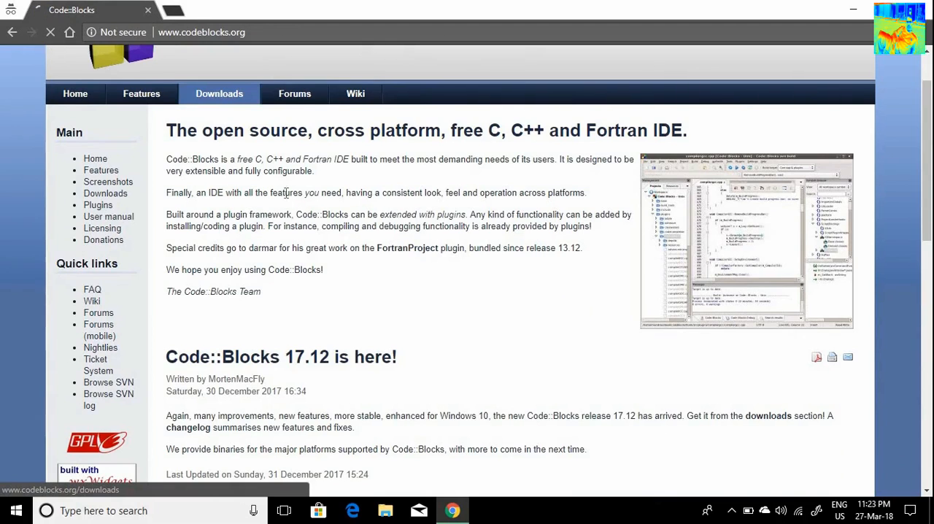
scroll(428, 226, down, 2)
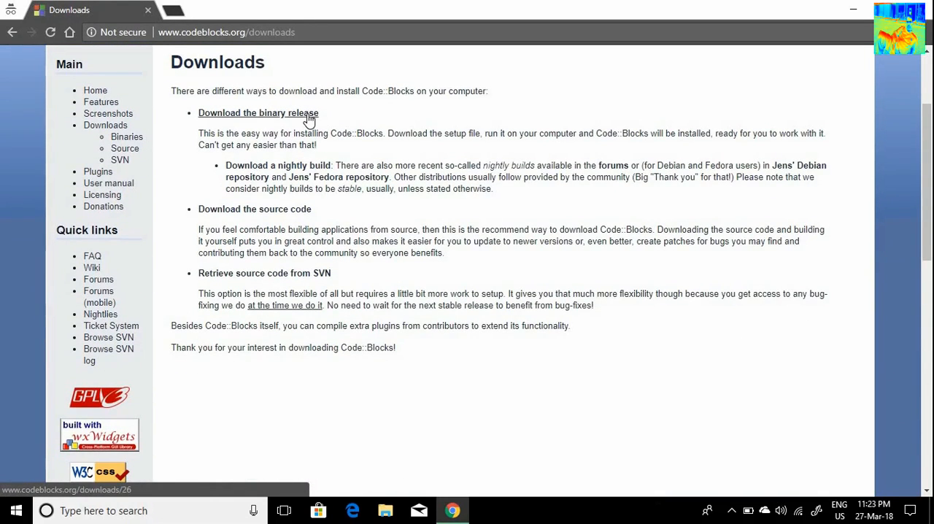
scroll(314, 175, up, 2)
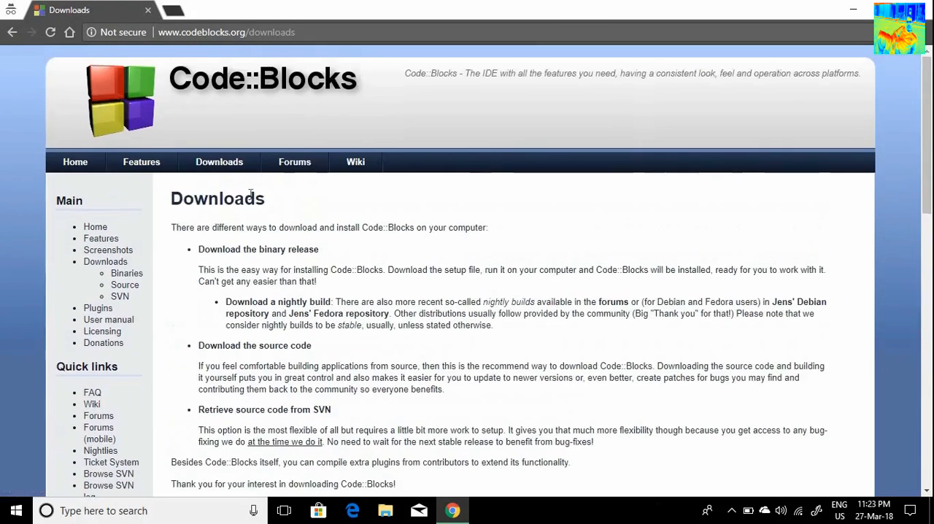
scroll(308, 213, down, 1)
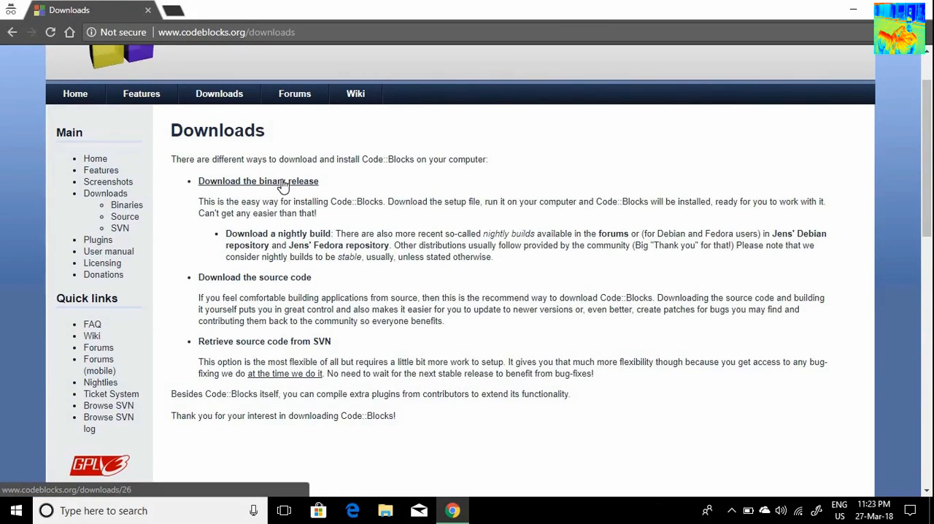
click(284, 187)
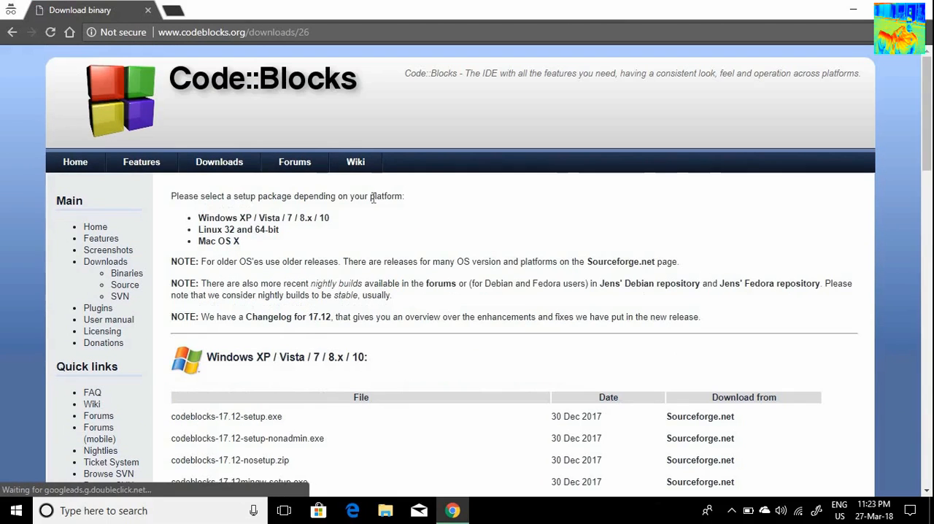
Step: Examine the setup packages offered for Windows, Linux and Mac OS X on the binary download page
scroll(373, 197, down, 1)
scroll(407, 227, up, 1)
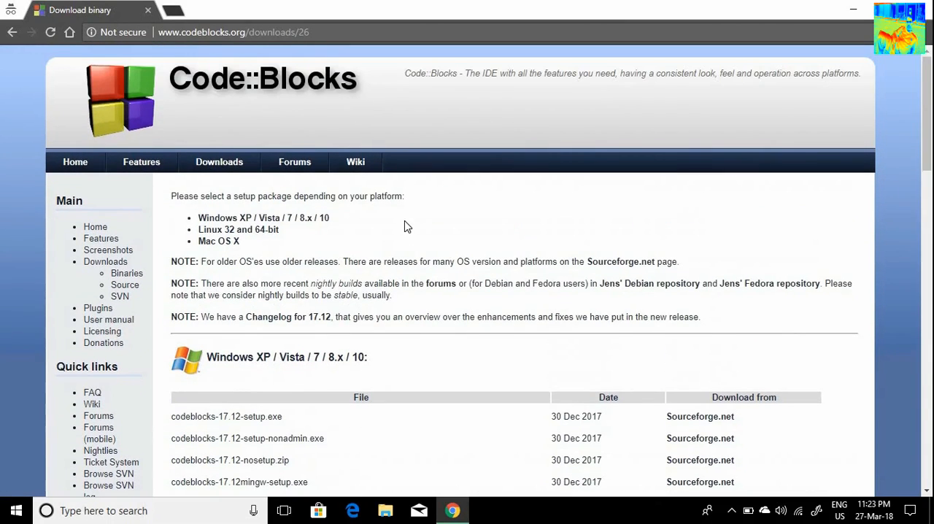
scroll(406, 227, down, 6)
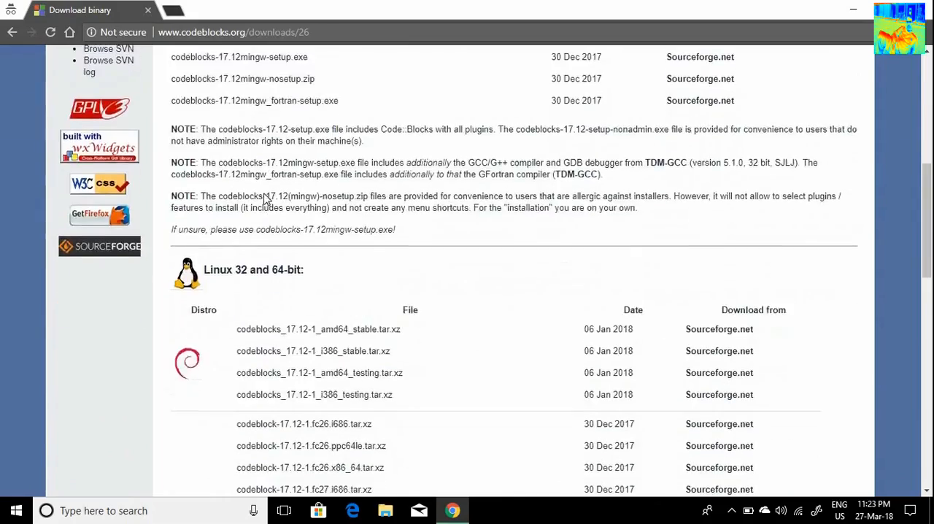
scroll(267, 200, down, 10)
scroll(273, 193, up, 3)
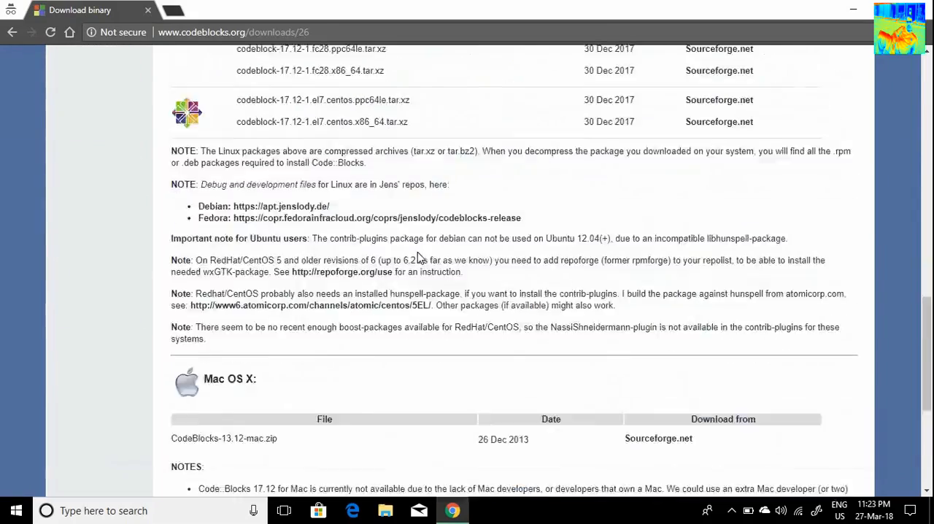
scroll(416, 256, up, 12)
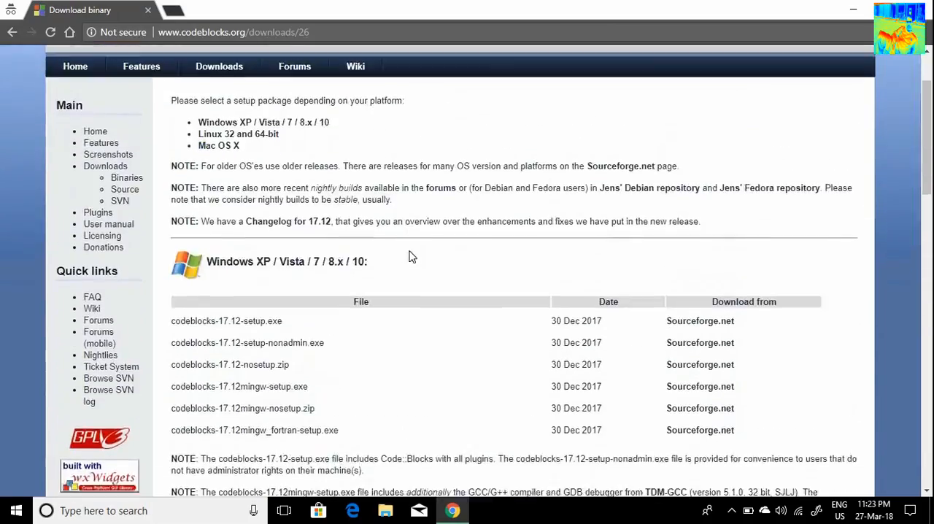
scroll(411, 256, down, 2)
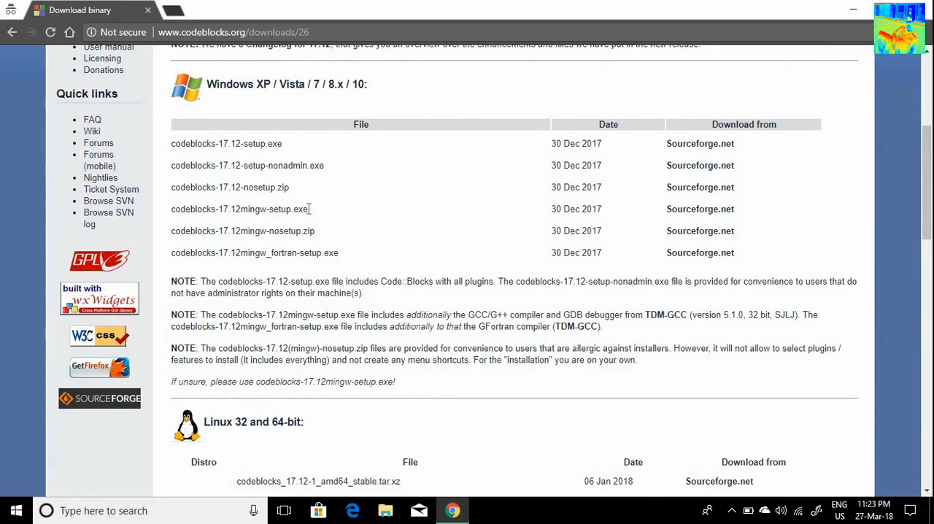
Step: Download codeblocks-17.12mingw-setup.exe for Windows from Sourceforge.net and save it to the Desktop
drag(309, 209, 185, 212)
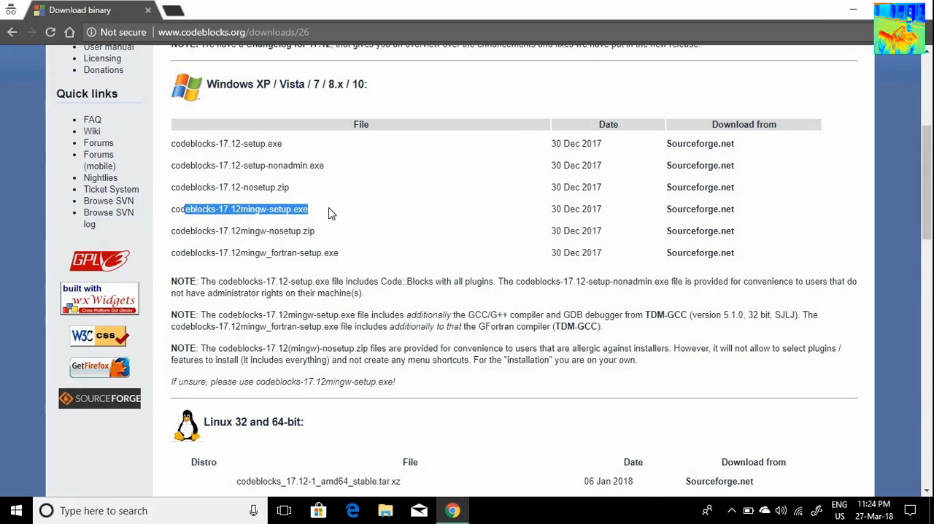
click(332, 213)
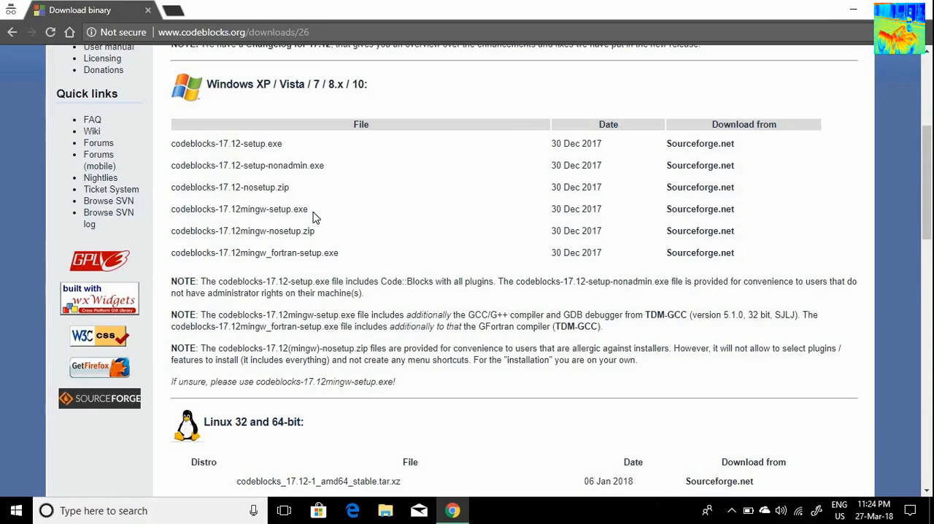
drag(310, 210, 201, 211)
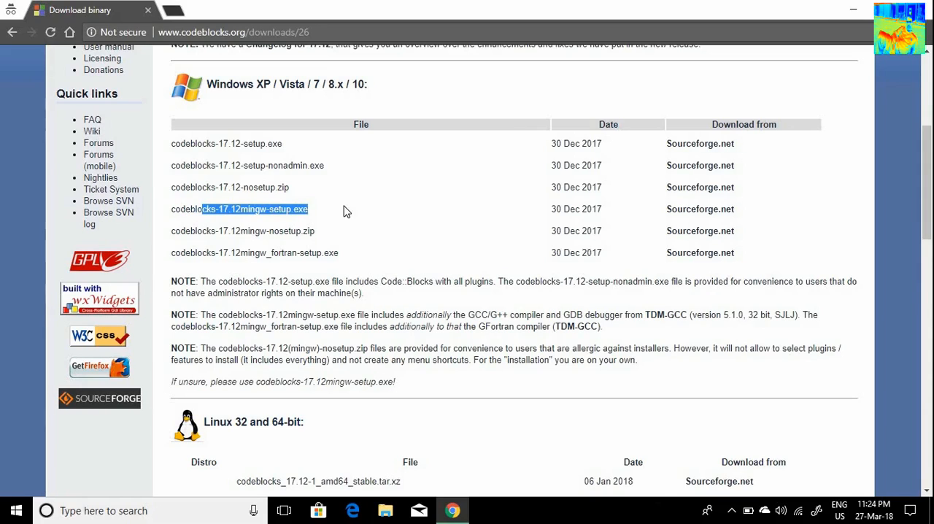
click(696, 215)
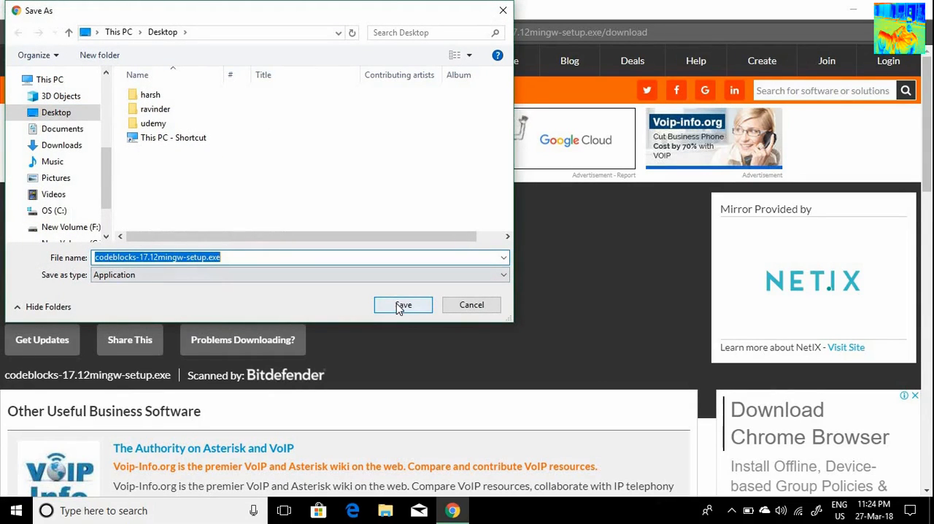
click(397, 305)
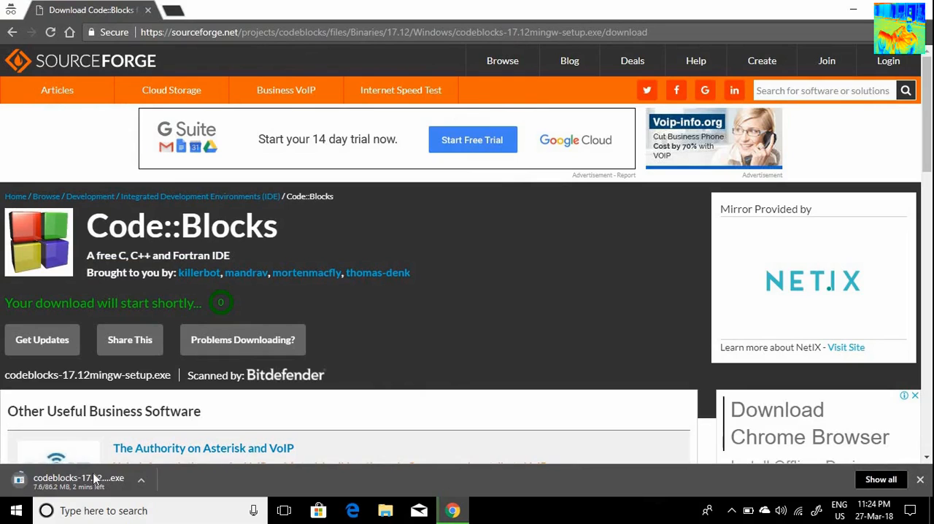
key(ctrl+j)
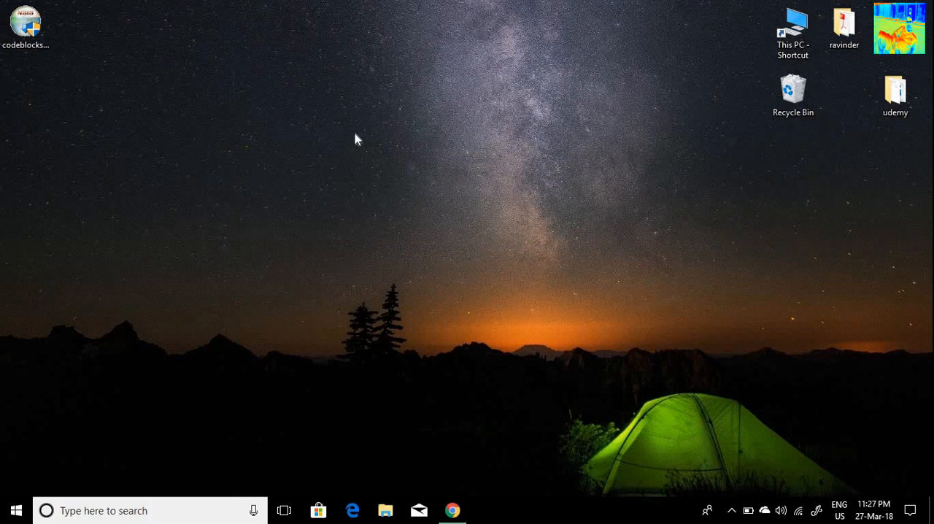
Step: Run the downloaded Code::Blocks installer from the desktop and accept its license agreement
drag(30, 32, 291, 64)
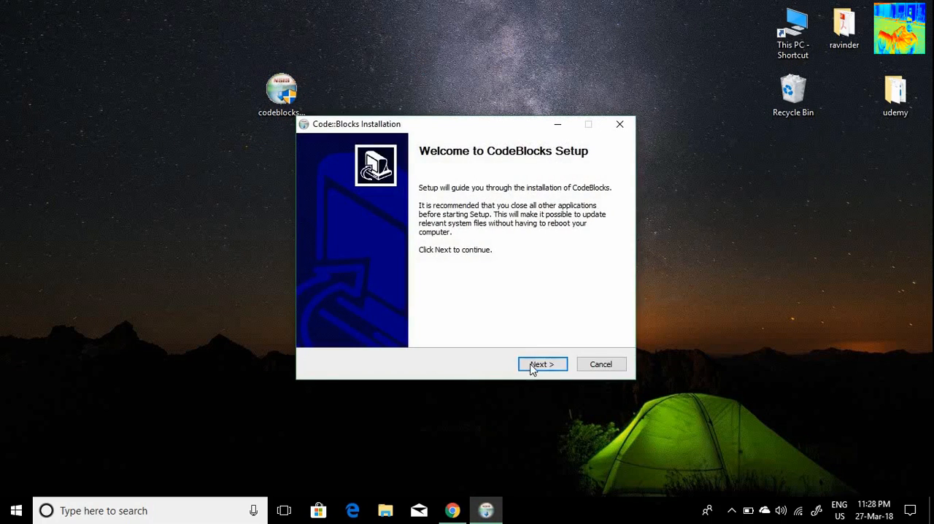
click(535, 369)
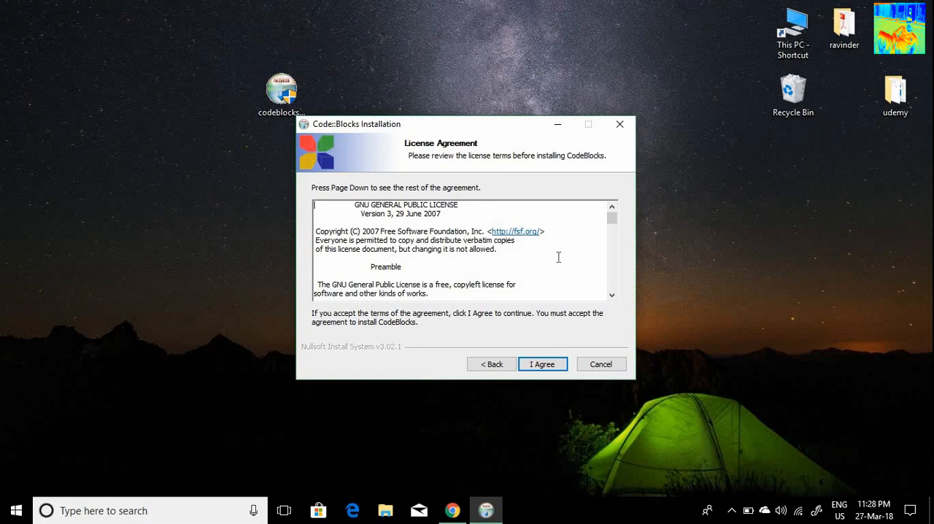
click(549, 366)
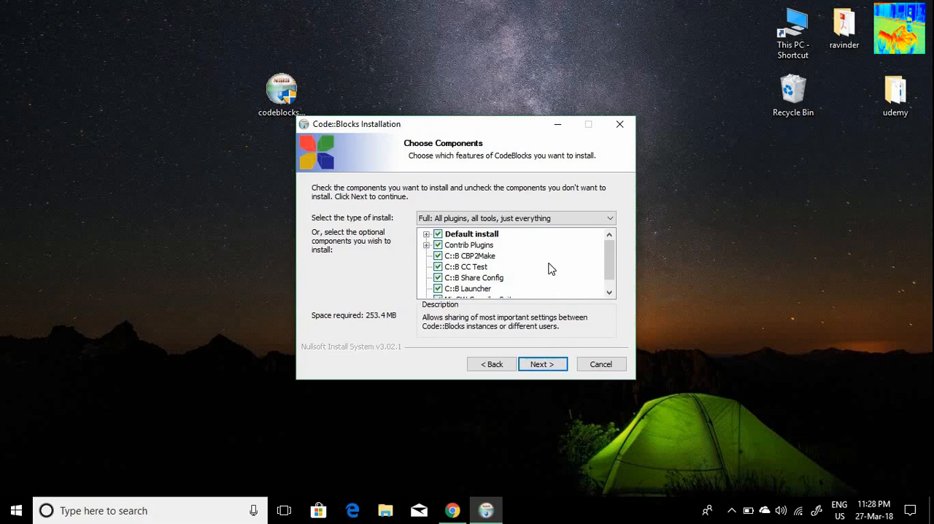
Step: Keep the Full install type with all components, including the MinGW Compiler Suite, and start the installation
scroll(551, 268, down, 1)
scroll(551, 269, up, 1)
scroll(550, 269, down, 1)
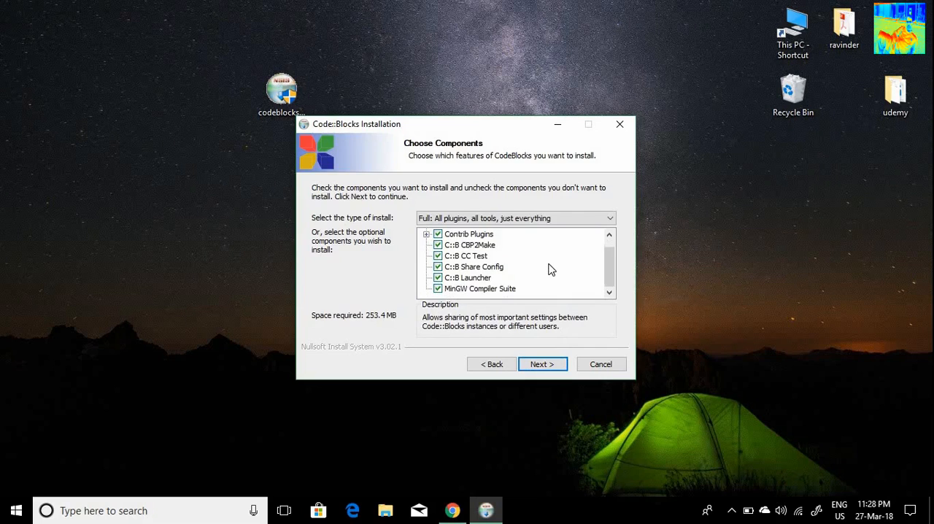
click(549, 364)
click(544, 365)
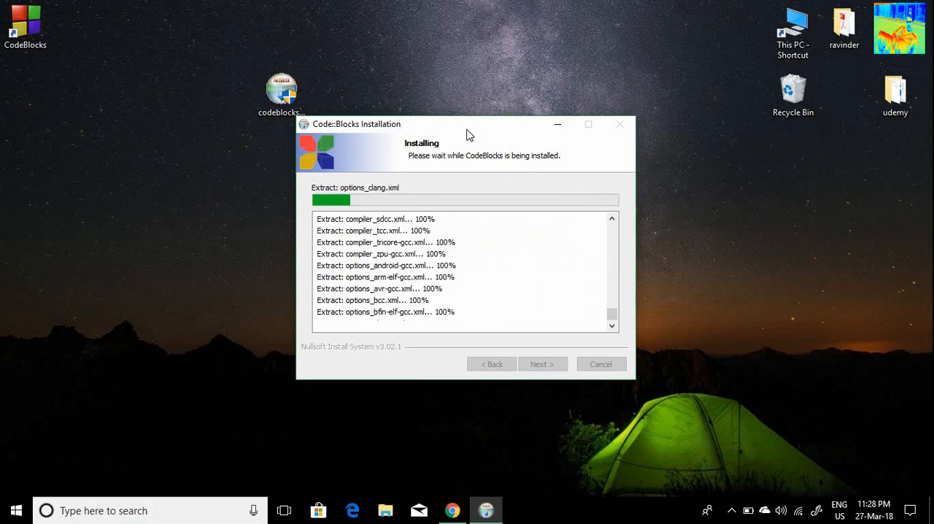
Step: Finish the setup without running Code::Blocks and move the CodeBlocks desktop shortcut to a spot beside the installer
click(19, 30)
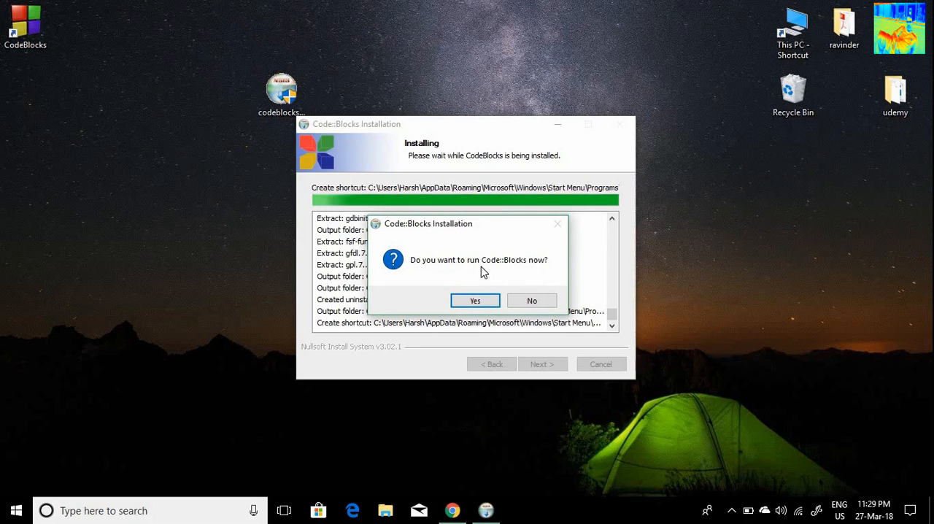
click(542, 308)
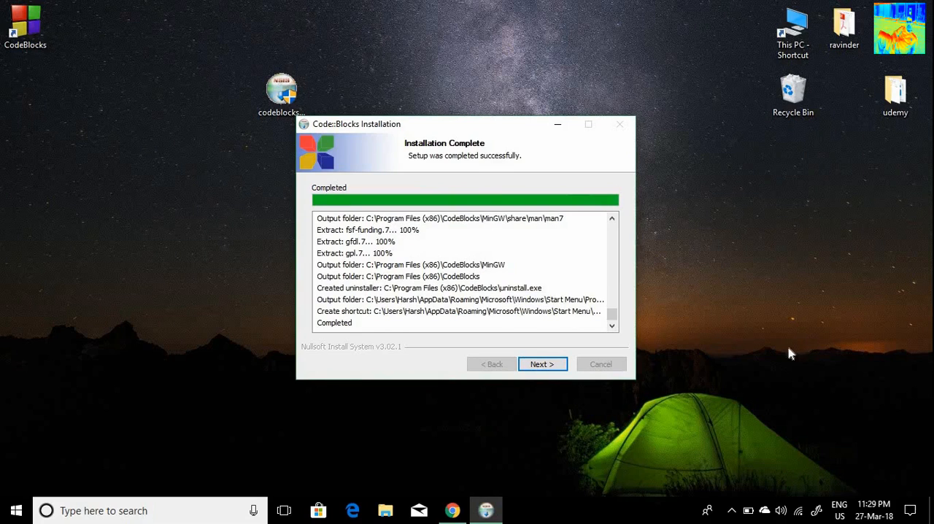
click(552, 365)
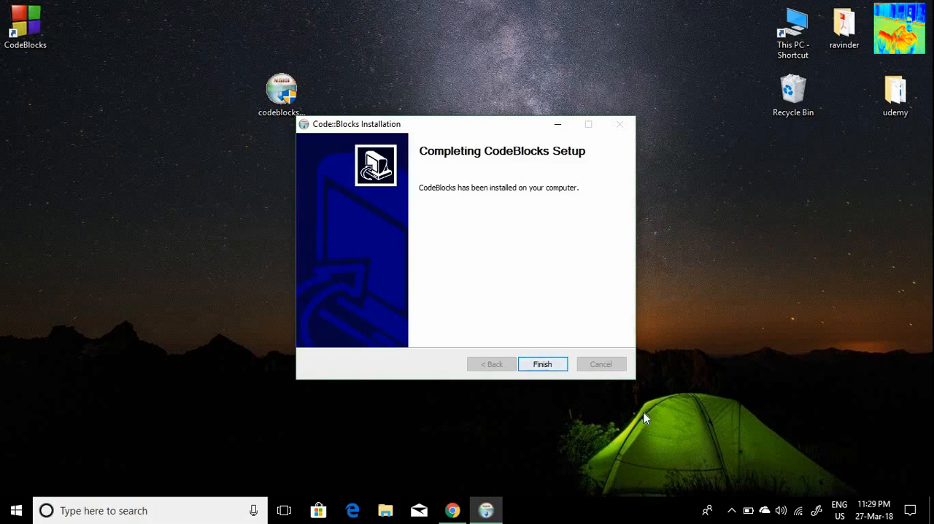
click(546, 366)
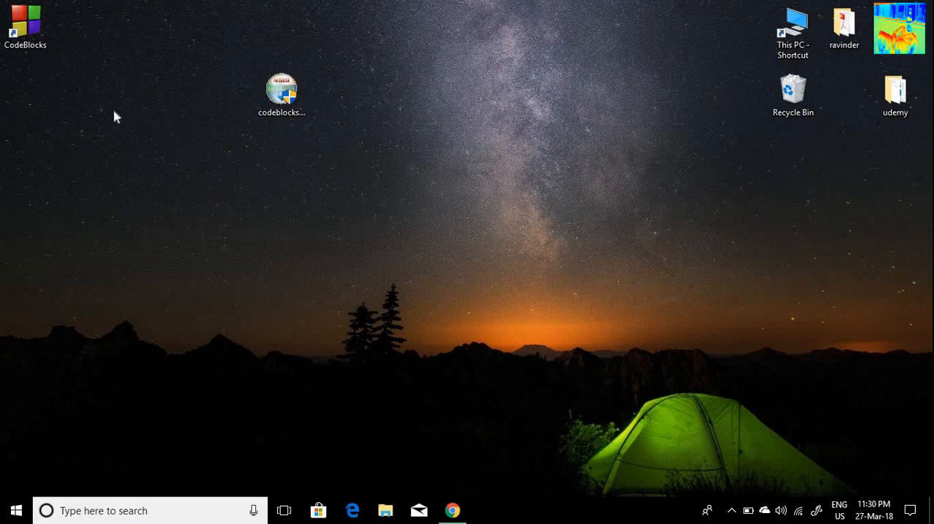
drag(29, 33, 81, 100)
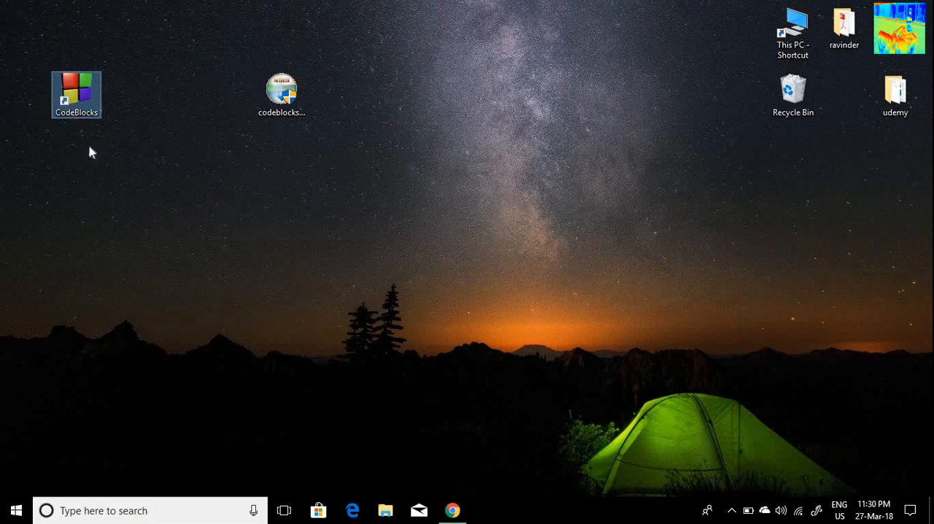
Step: Find CodeBlocks by searching the computer for "code", launch the desktop app and maximize its window
click(156, 510)
text(code)
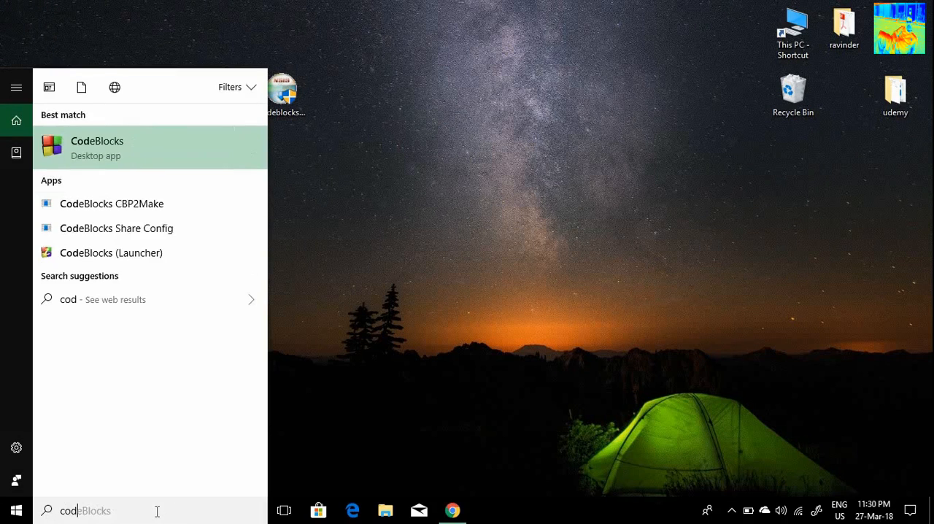
click(138, 158)
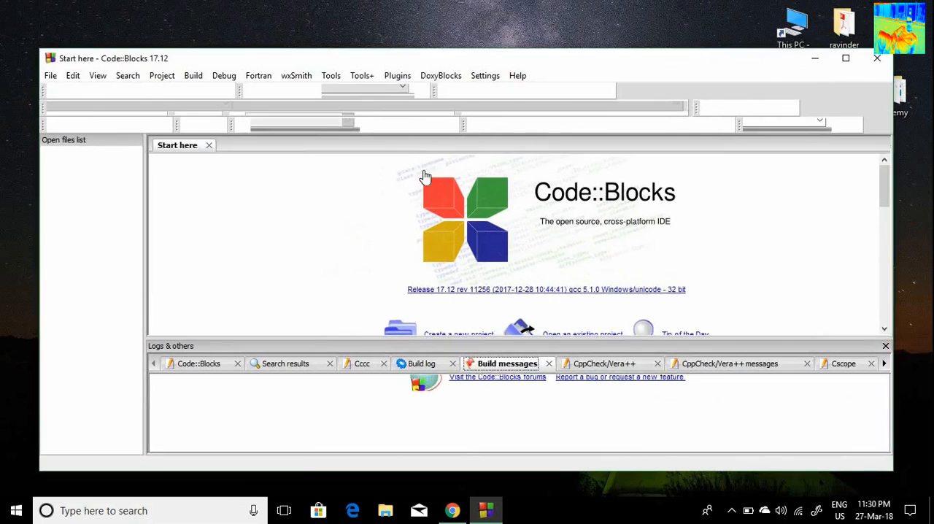
click(845, 58)
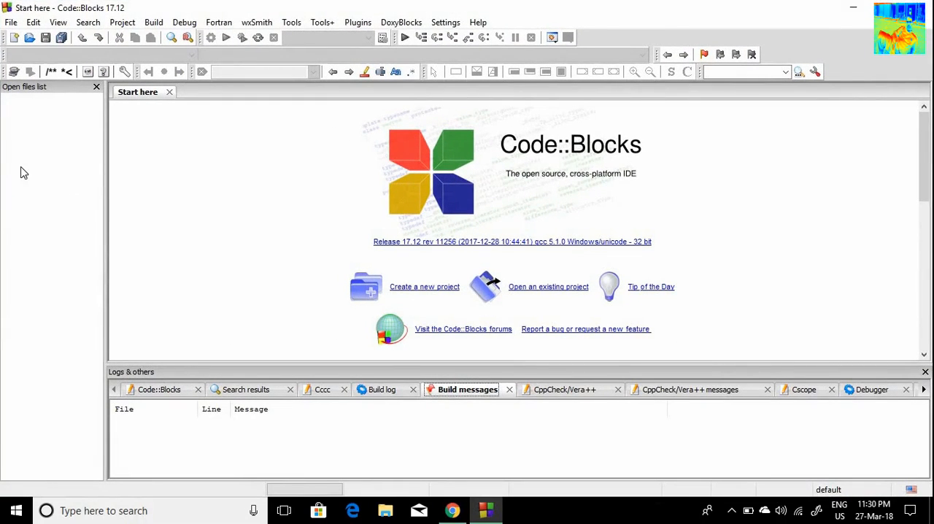
Step: Create a new empty file in the editor
click(11, 22)
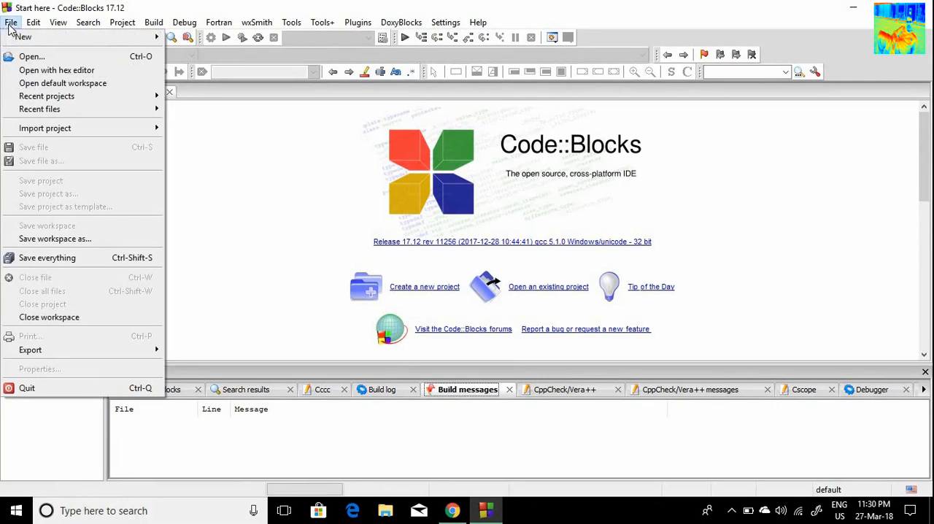
mouse_move(86, 40)
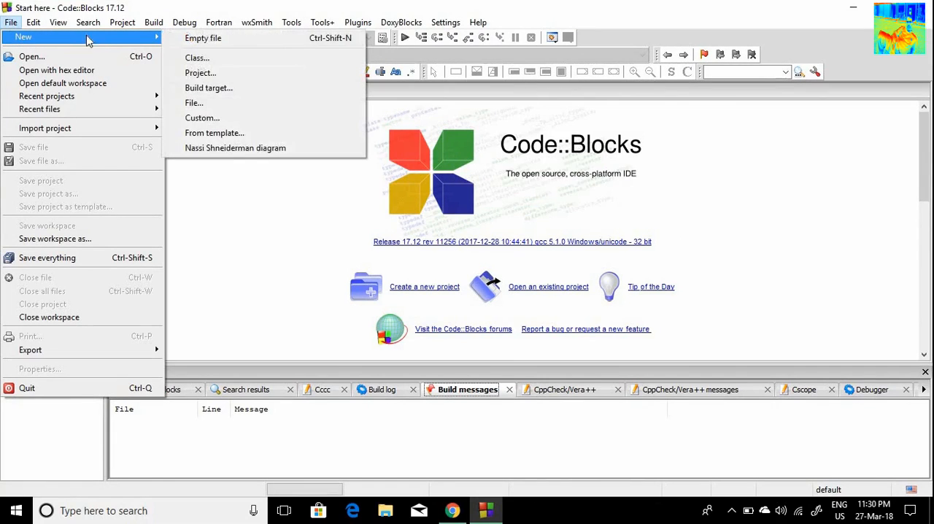
click(192, 38)
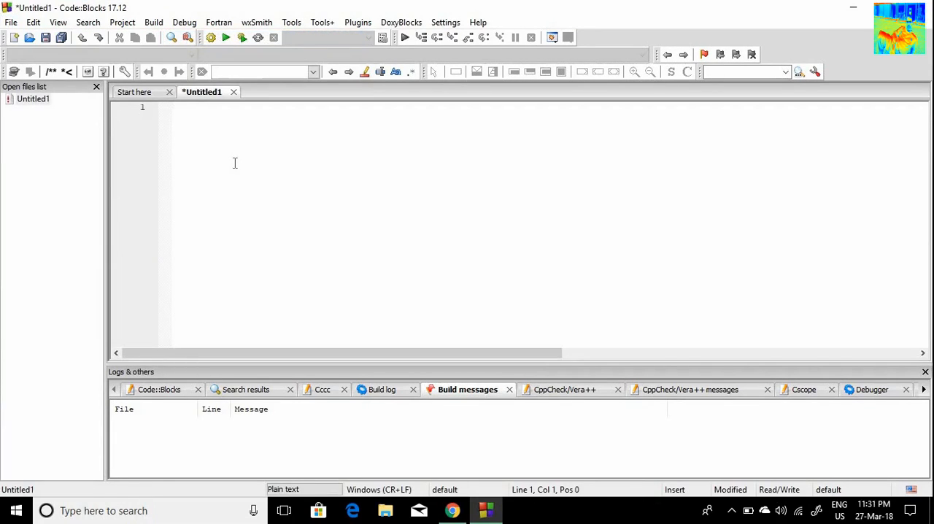
Step: Save the untitled file to the Desktop as hello.cpp, using the C/C++ files type
click(11, 22)
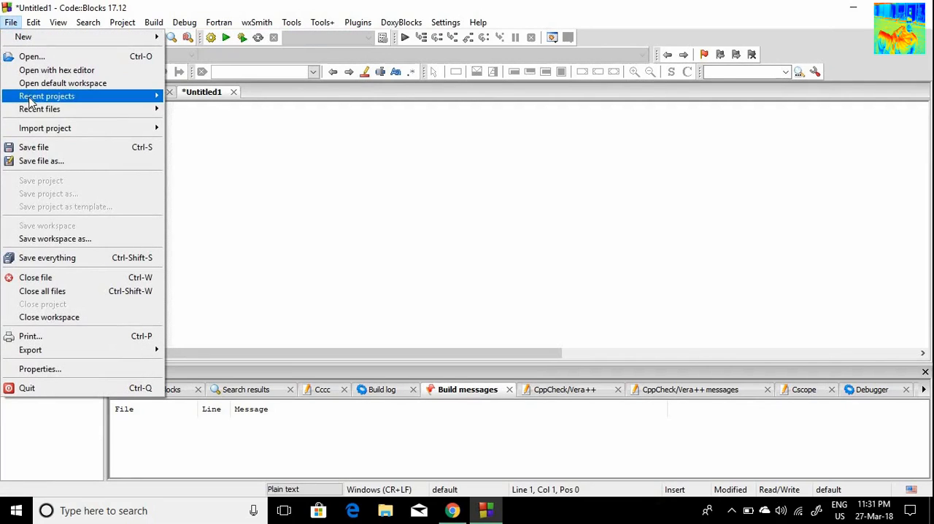
click(63, 147)
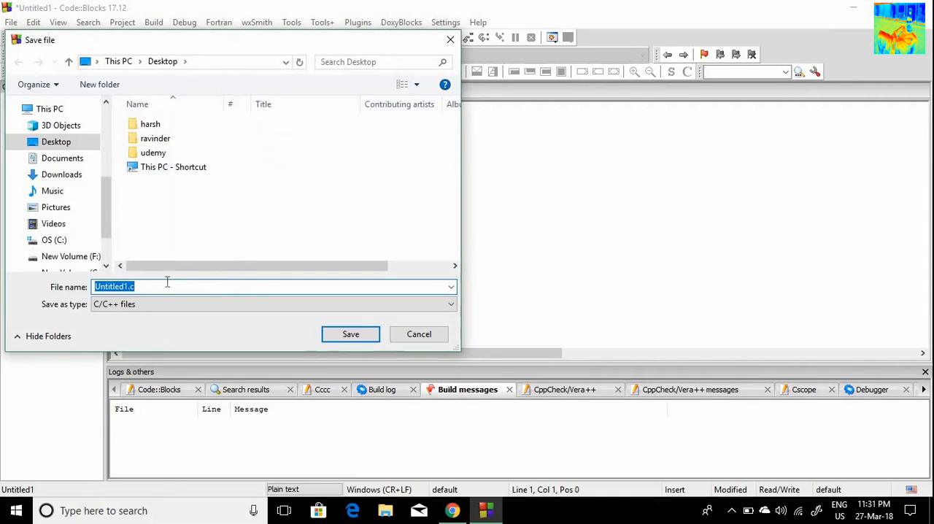
click(164, 286)
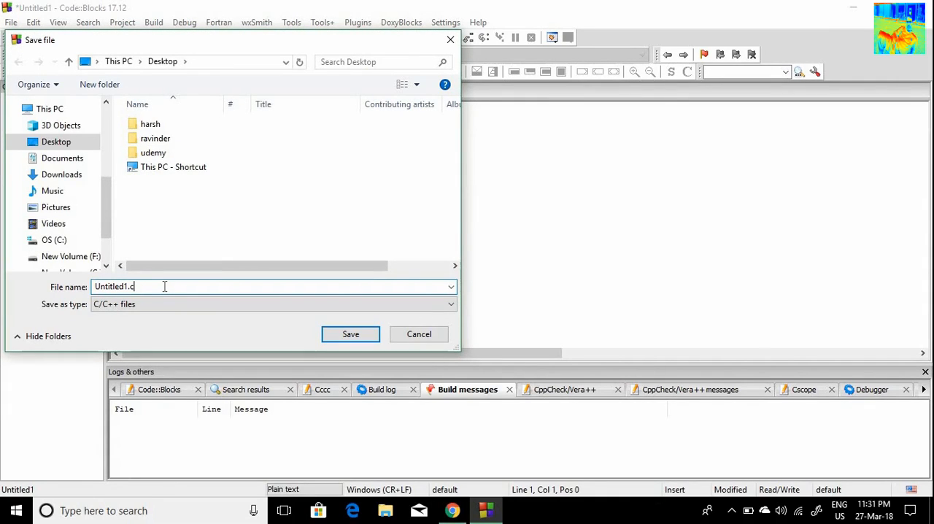
text(pp)
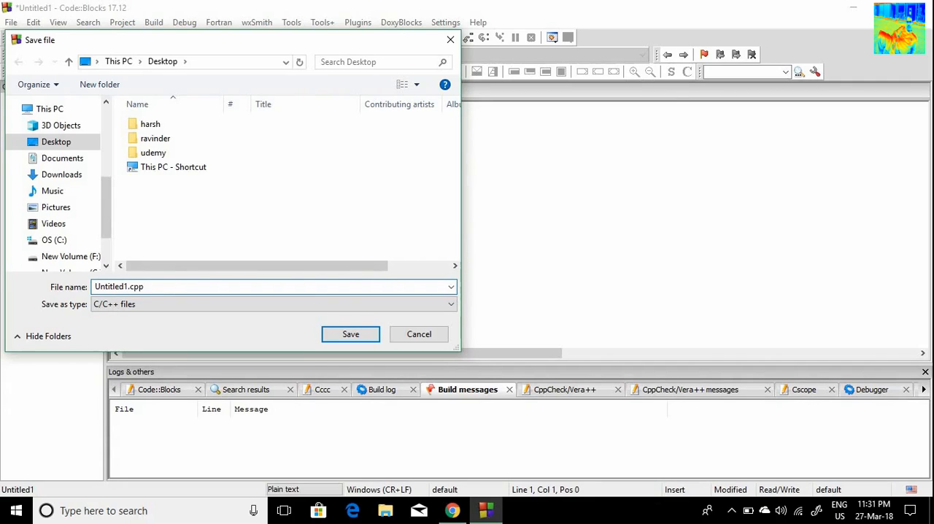
key(Left)
key(Left)
key(Left)
key(BackSpace)
key(BackSpace)
key(BackSpace)
key(BackSpace)
key(BackSpace)
key(BackSpace)
key(BackSpace)
key(BackSpace)
key(BackSpace)
text(he)
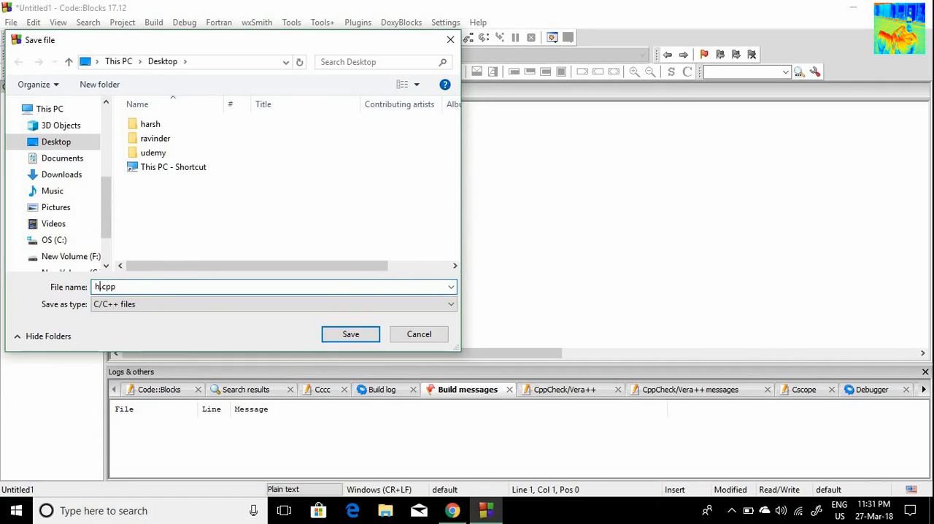
text(llo)
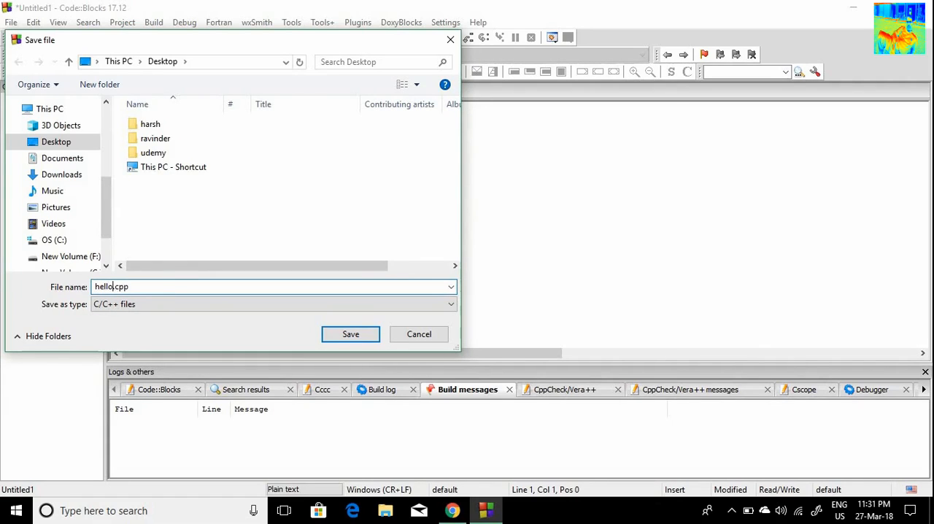
click(362, 336)
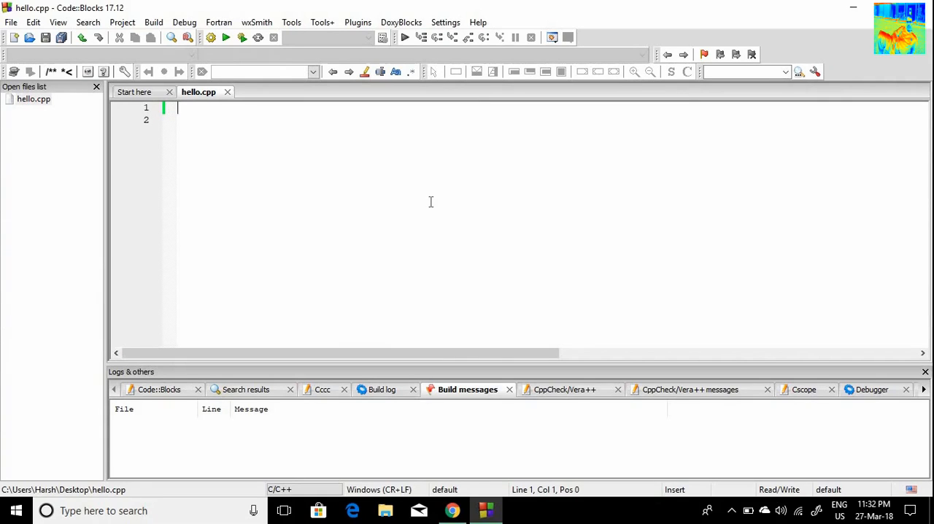
Step: Write #include<iostream> on the first line of hello.cpp
ctrl+scroll(431, 203, up, 4)
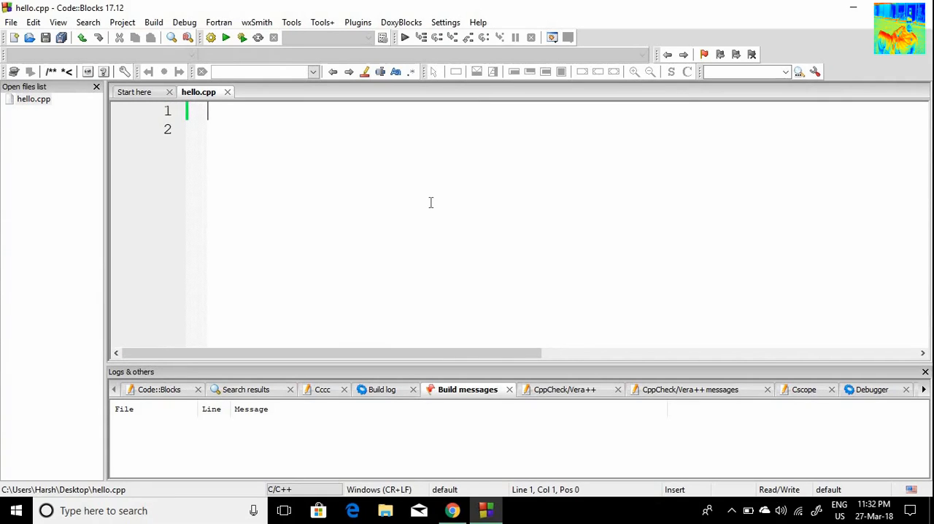
text(#)
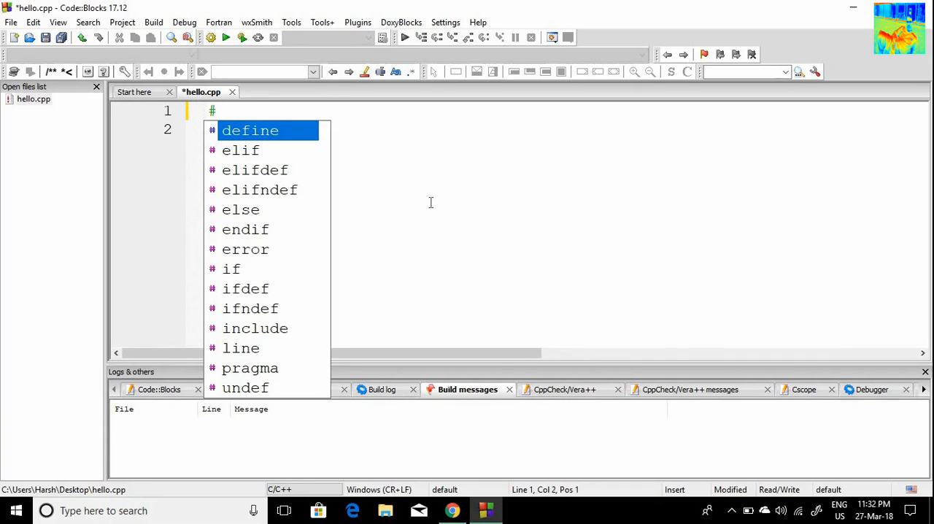
text(includ)
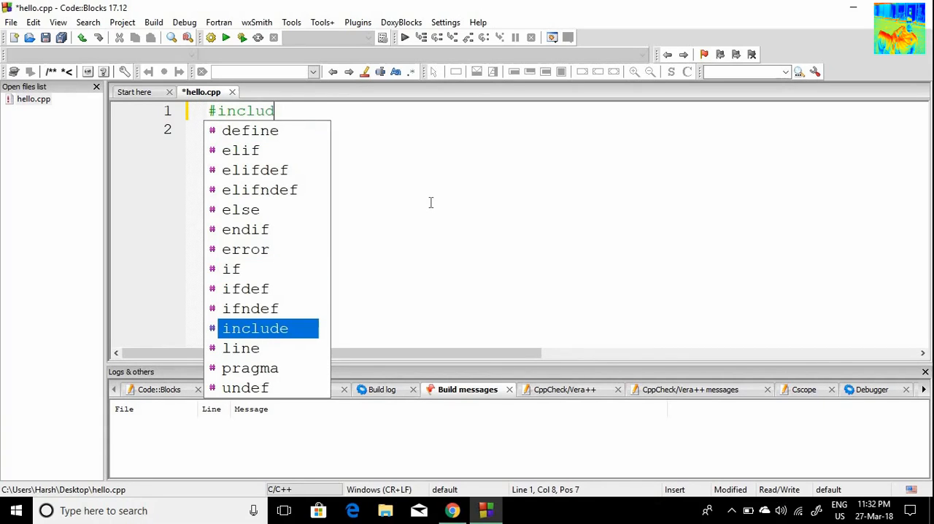
text(e<iost)
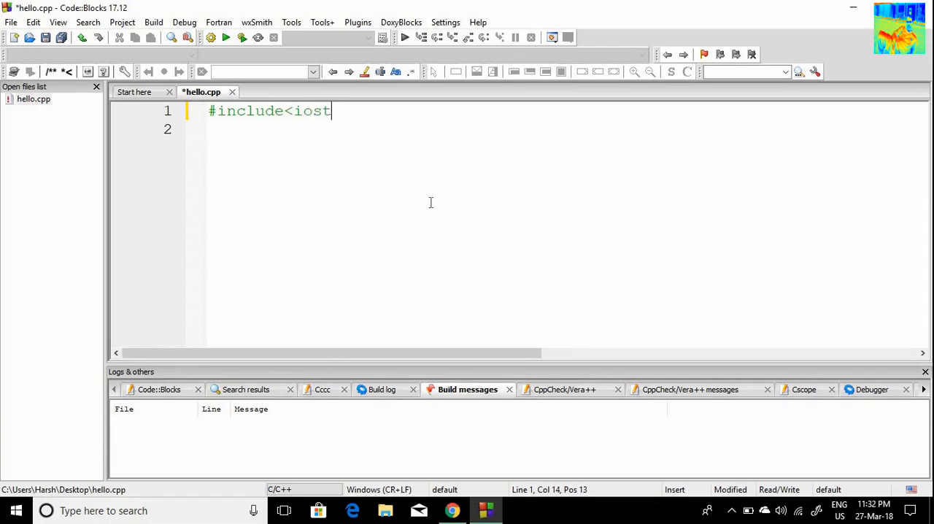
text(ream>)
key(Return)
Step: Write "using namespace std;" below the include directive, followed by a blank line
text(usi)
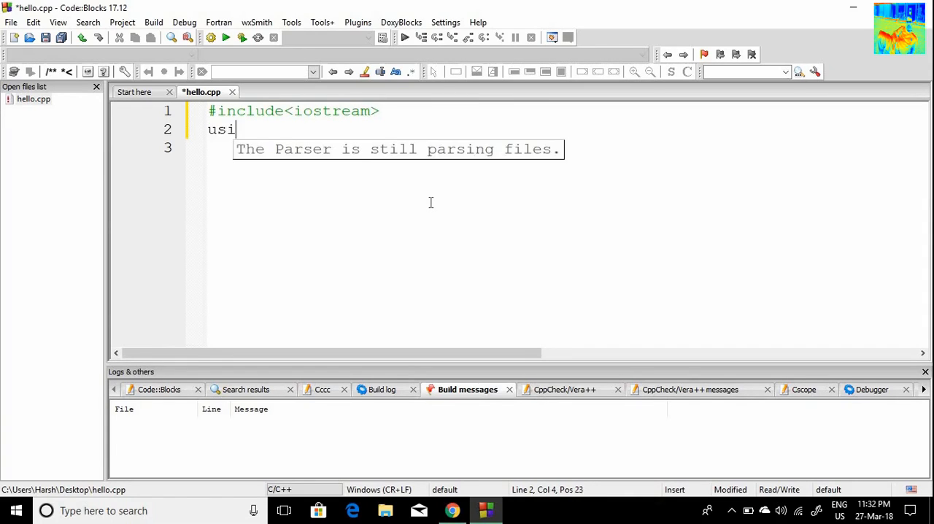
text(ng name)
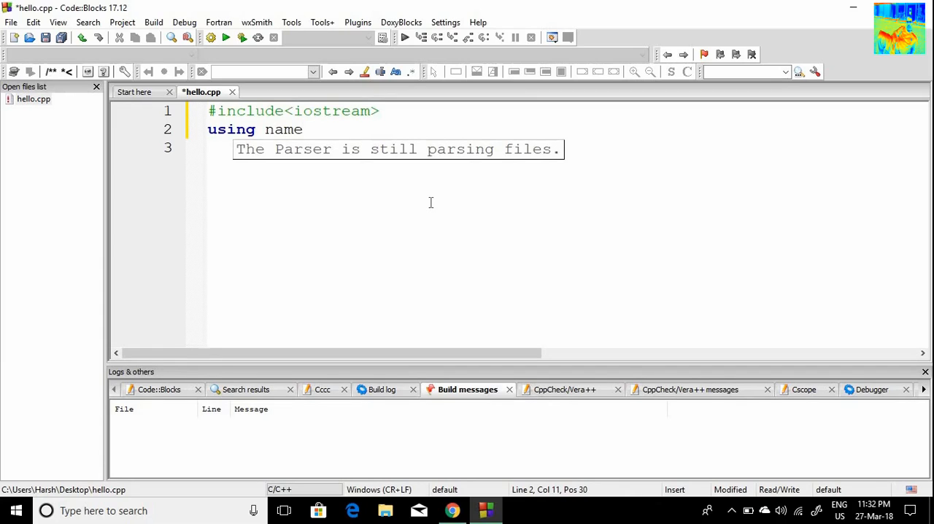
text(space std)
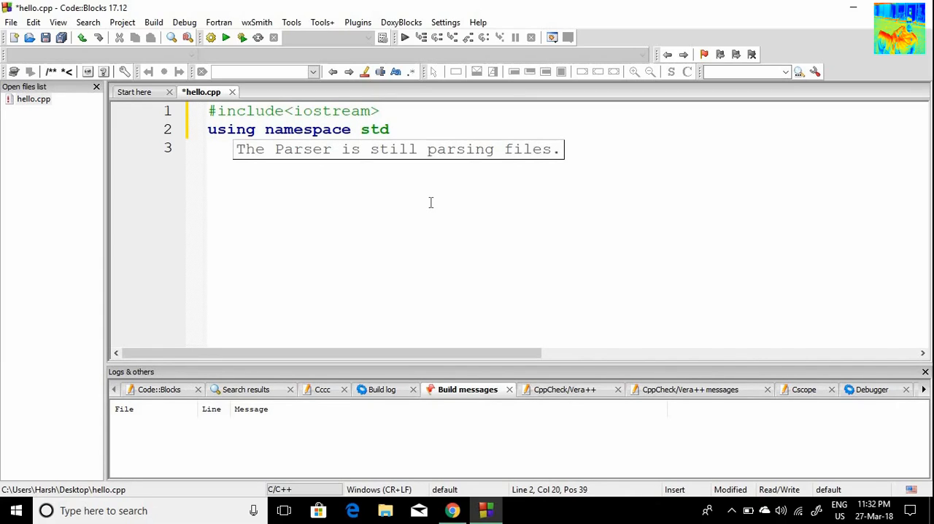
text(;)
key(Return)
key(Return)
Step: Write the int main() function with its opening and closing braces and four blank lines between them
text(int mai)
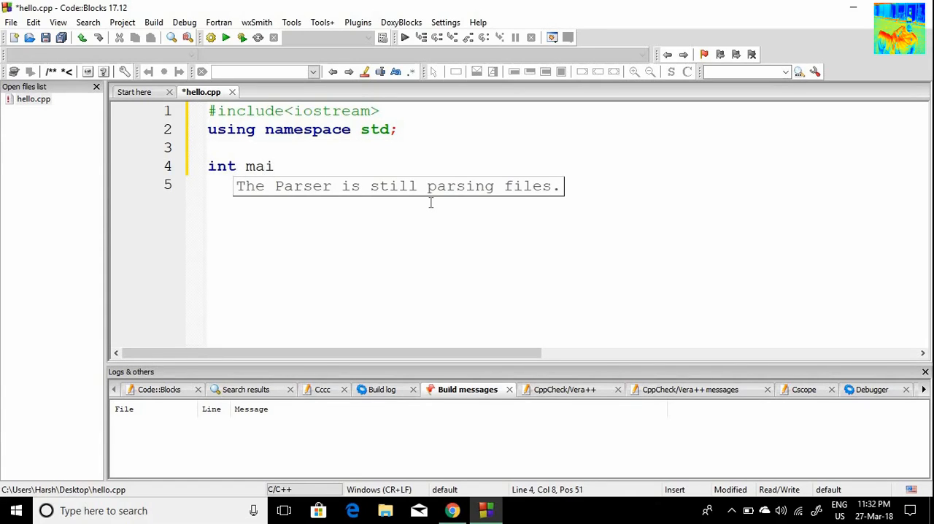
text(n()
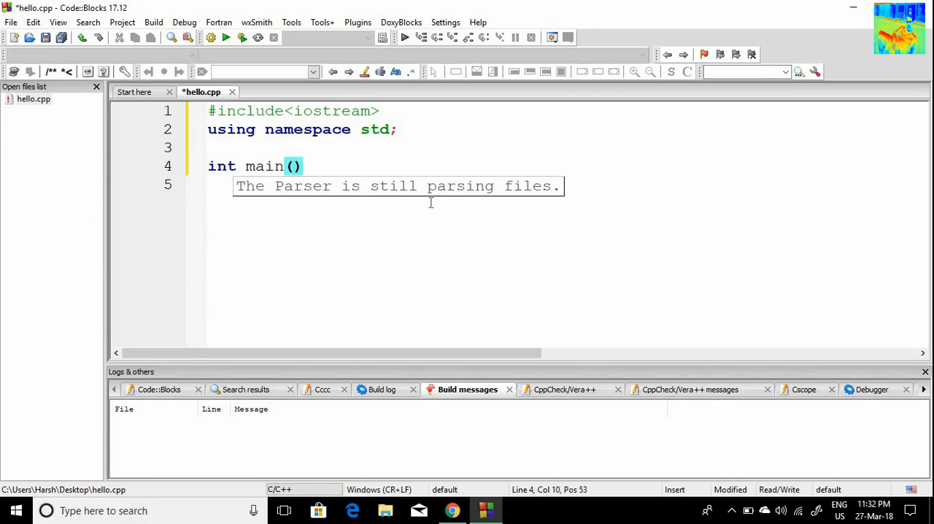
text(){)
key(Return)
key(Return)
key(Return)
key(Return)
key(Return)
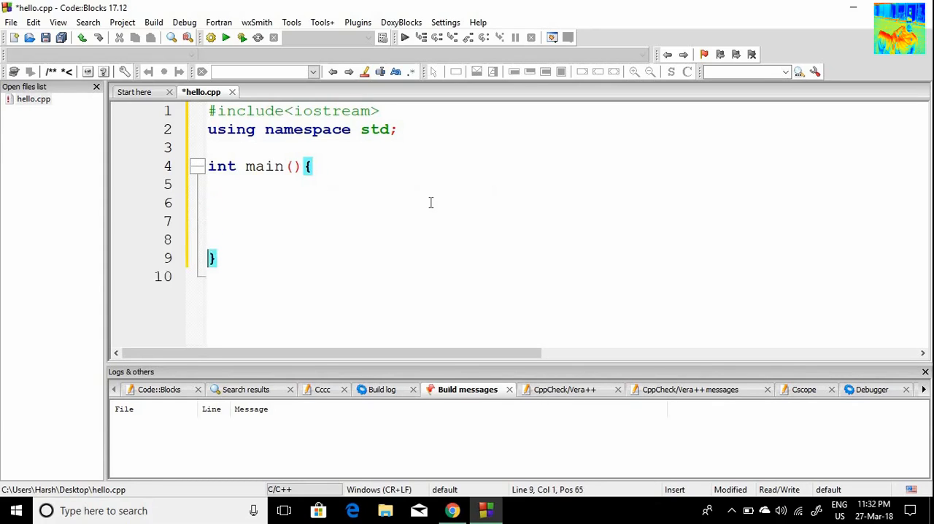
Step: Add an indented "return 0;" on the last line inside the main function
key(Up)
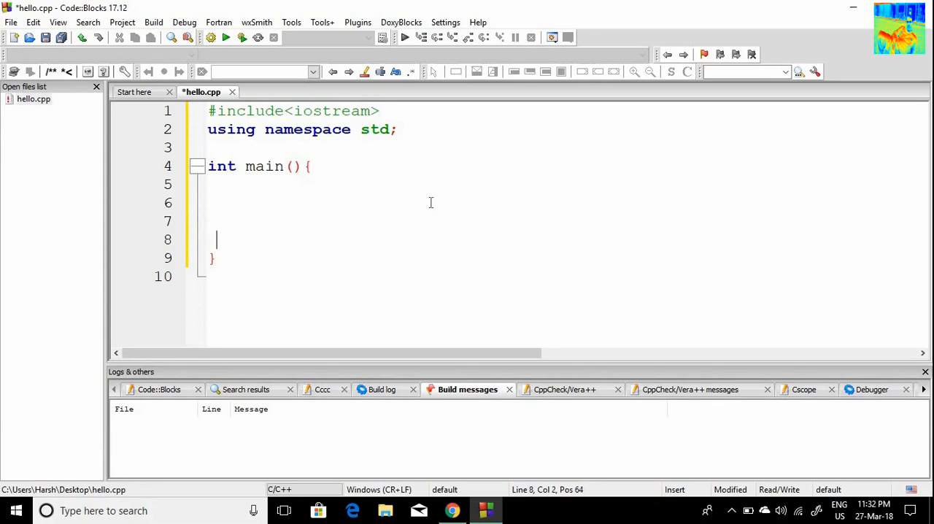
key(Tab)
text(ret)
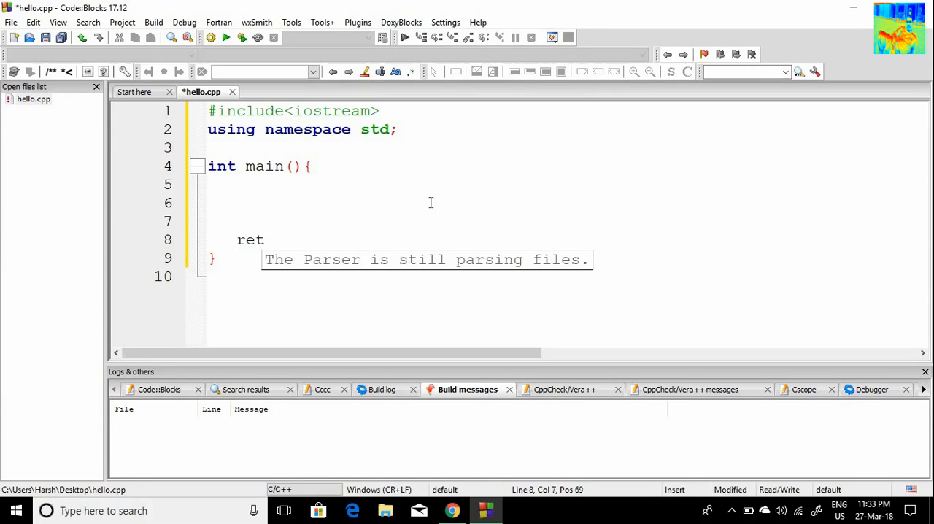
text(urn 0)
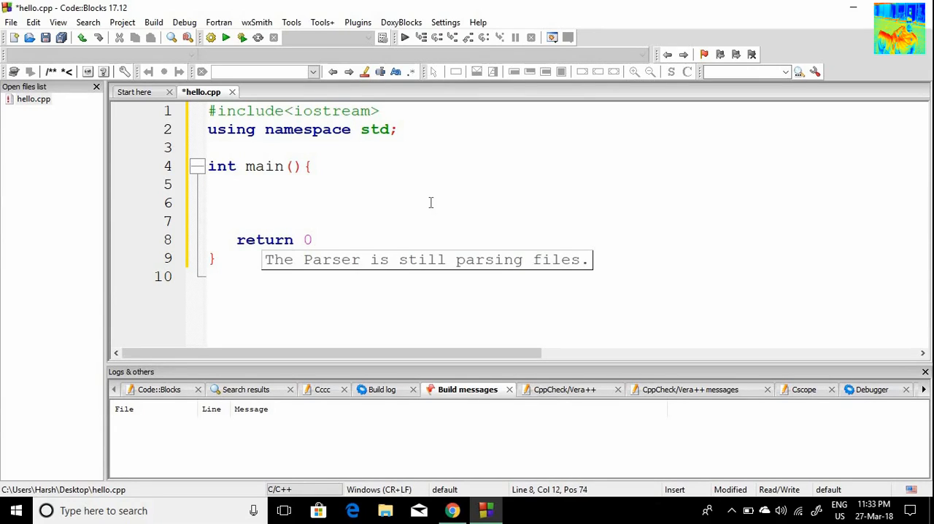
text(;)
Step: Add a cout statement two lines above the return that prints a person's first name followed by "is awesome "
key(Up)
key(Up)
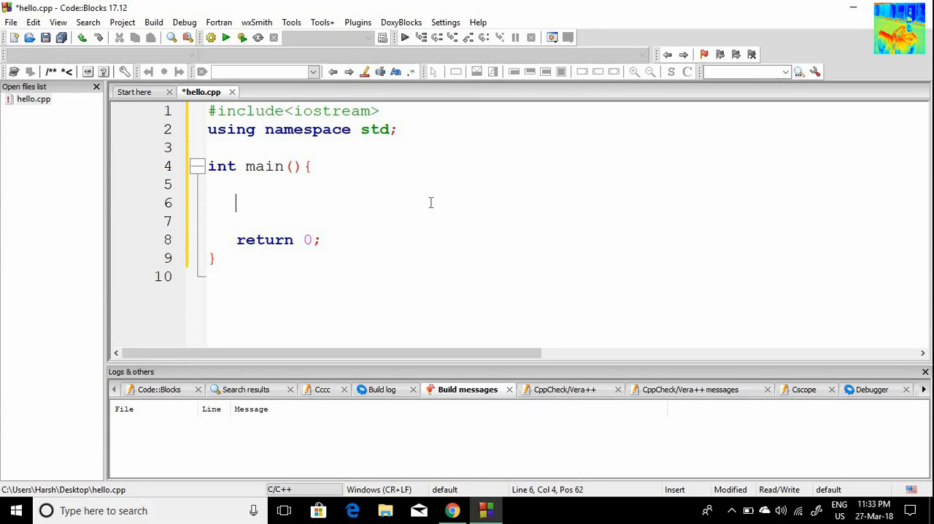
text(cout)
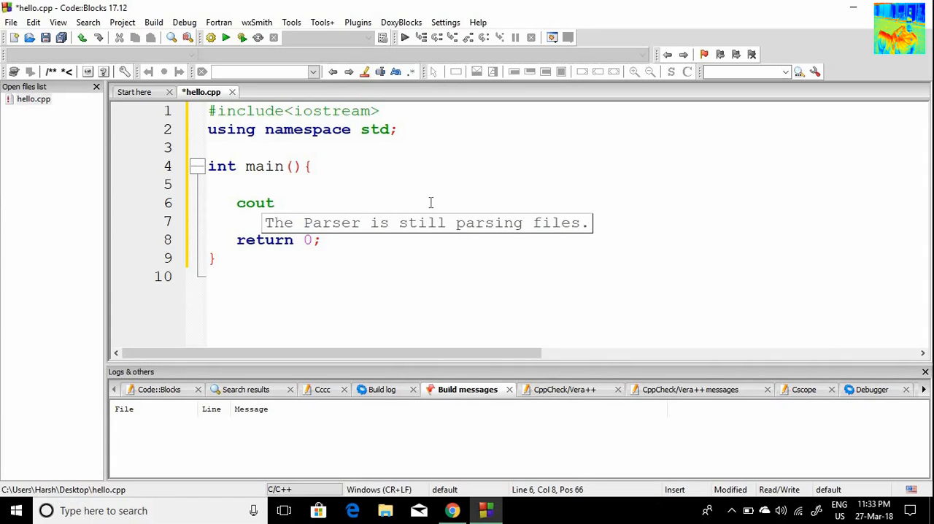
text(<<"Hars)
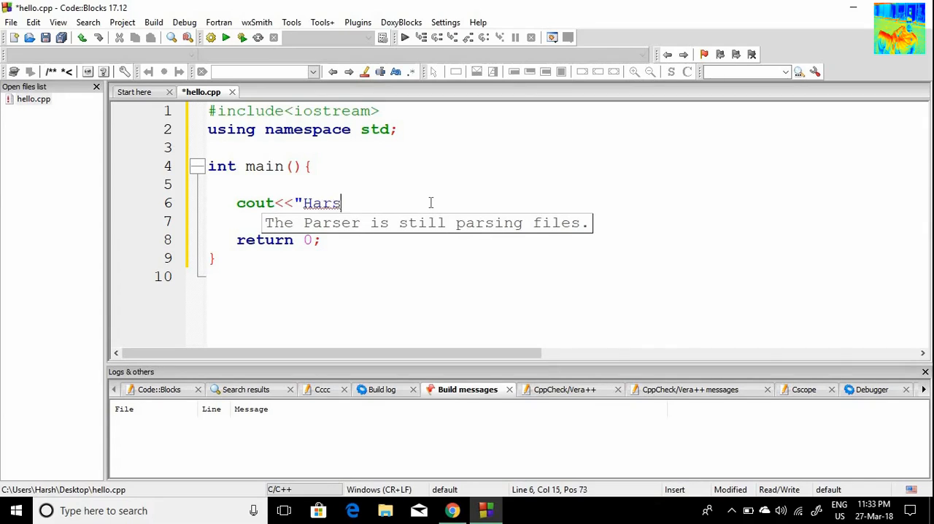
text(h is awes)
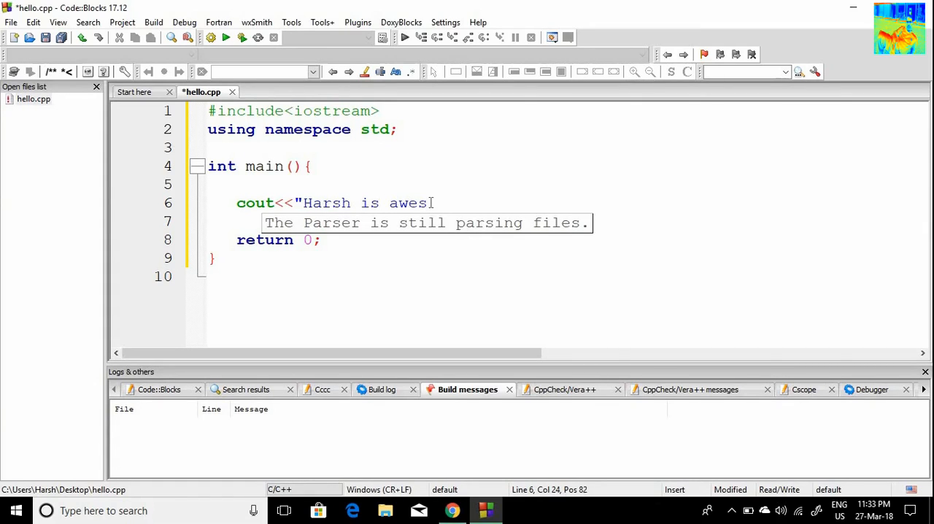
text(ome ";)
click(481, 174)
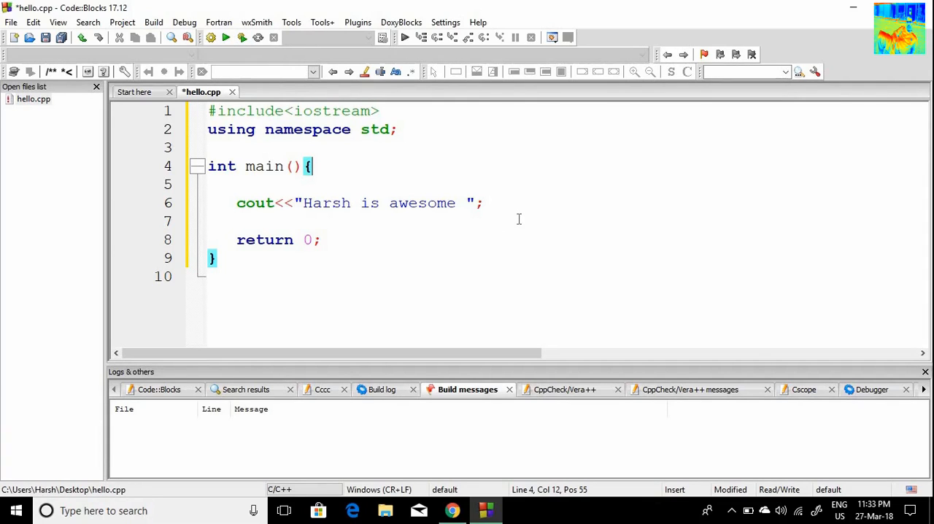
Step: Build and run hello.cpp, examining its output in the console window before closing that window
click(242, 38)
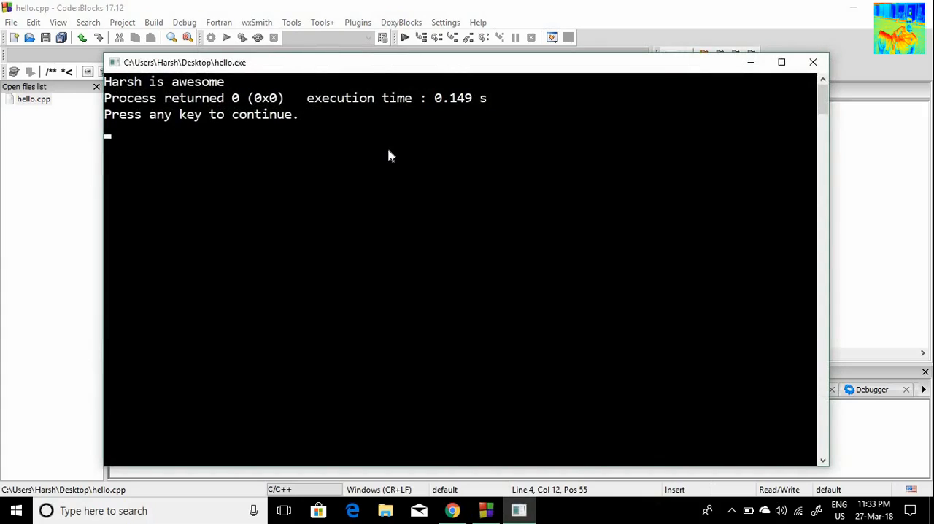
drag(346, 66, 352, 59)
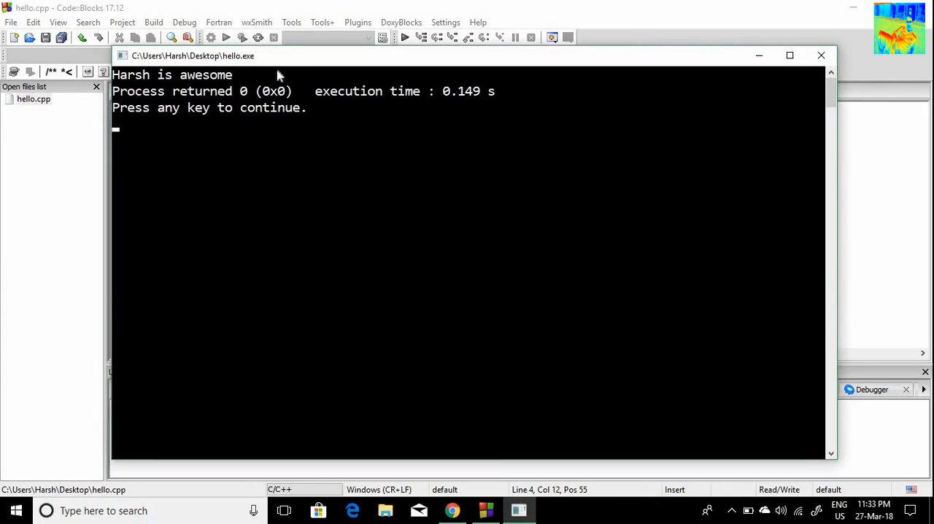
drag(246, 82, 117, 84)
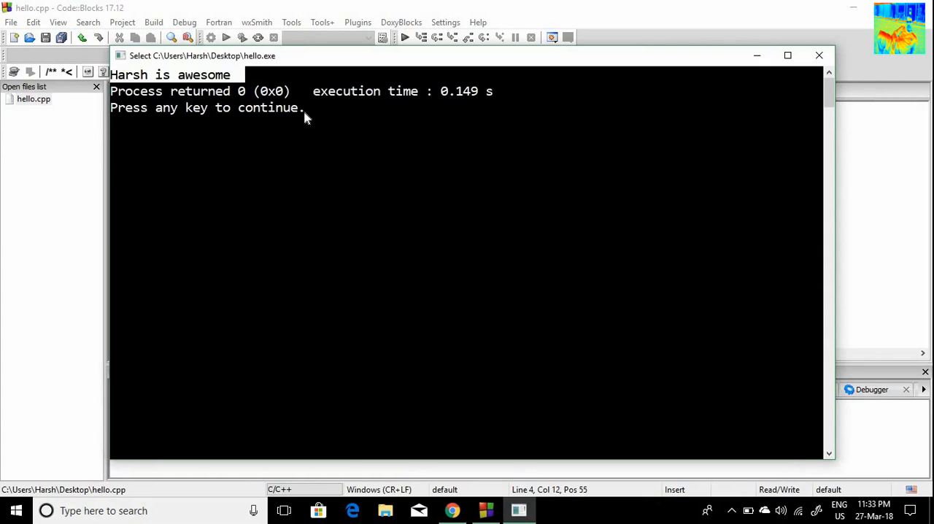
drag(305, 114, 115, 94)
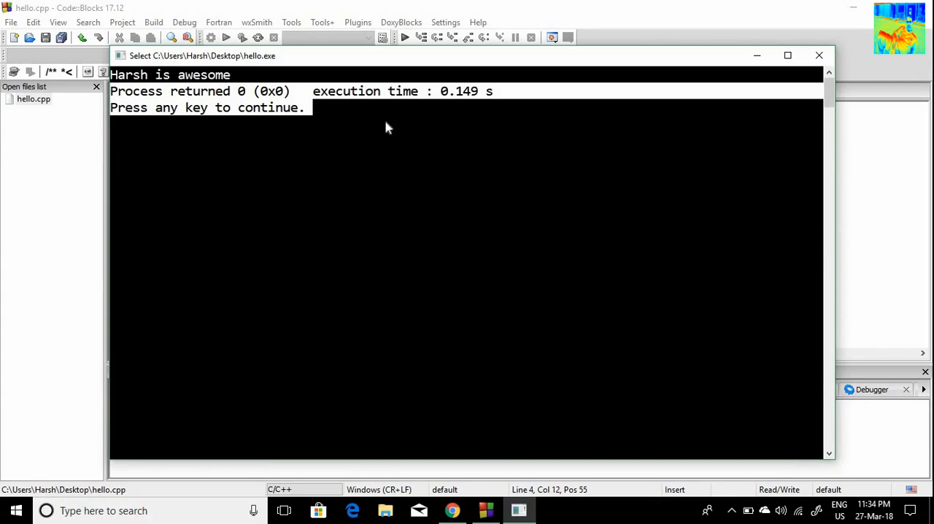
drag(608, 62, 605, 57)
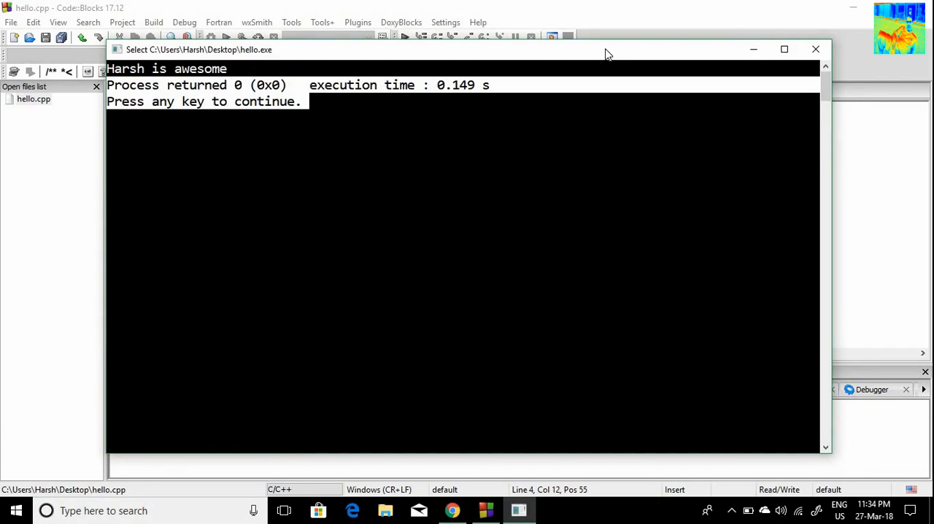
click(816, 50)
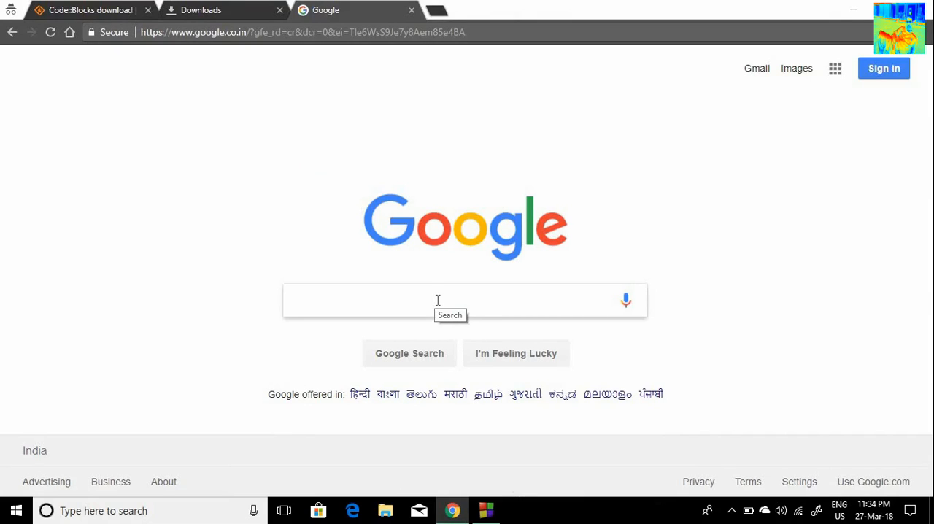
Step: Search Google for "dev c++"
text(dev )
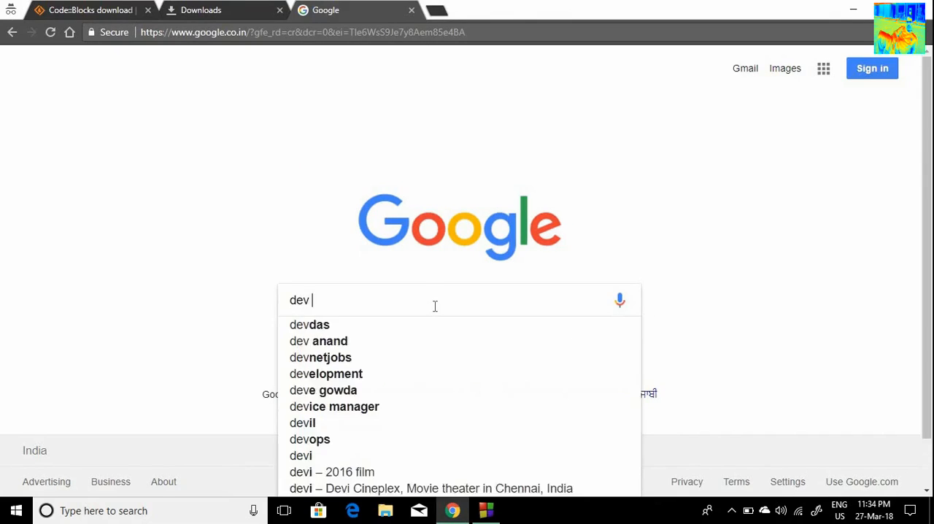
text(c++)
key(Return)
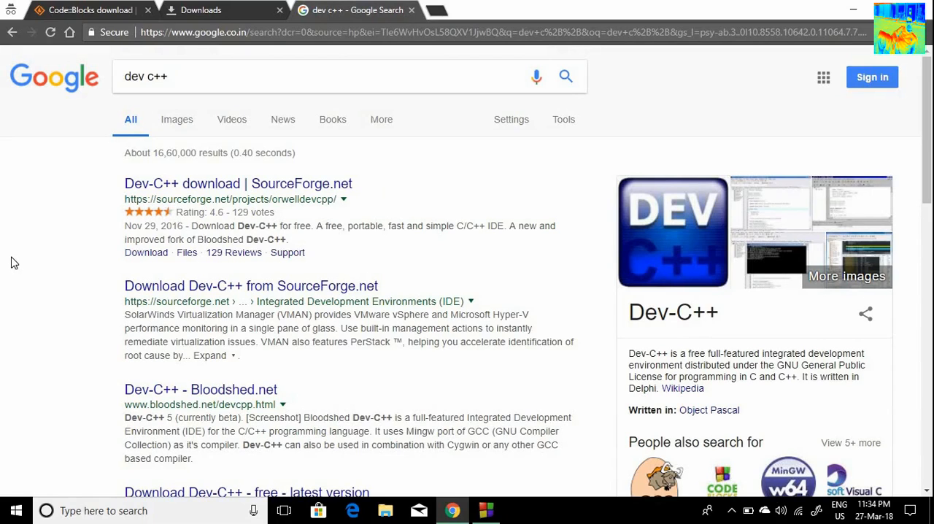
Step: Search Google for "ideone" in a new browser tab and open the Ideone.com website
click(437, 10)
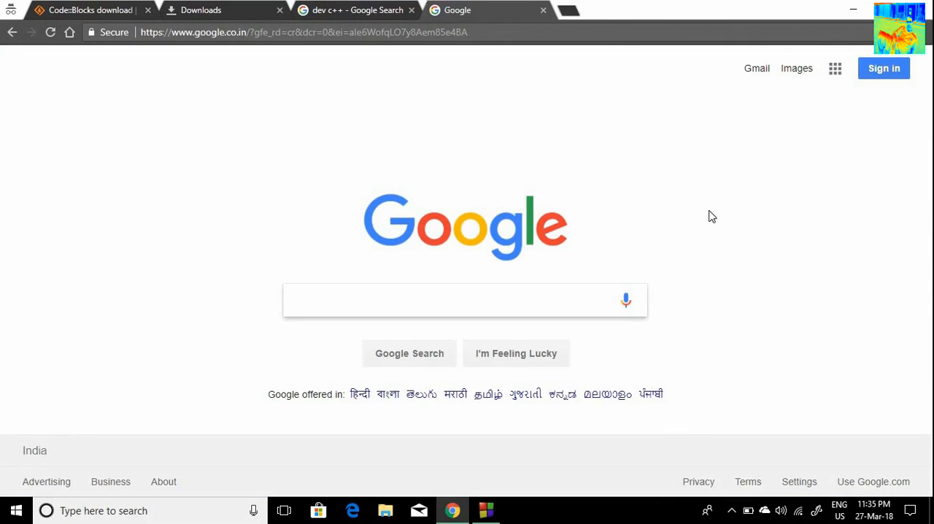
text(ideone)
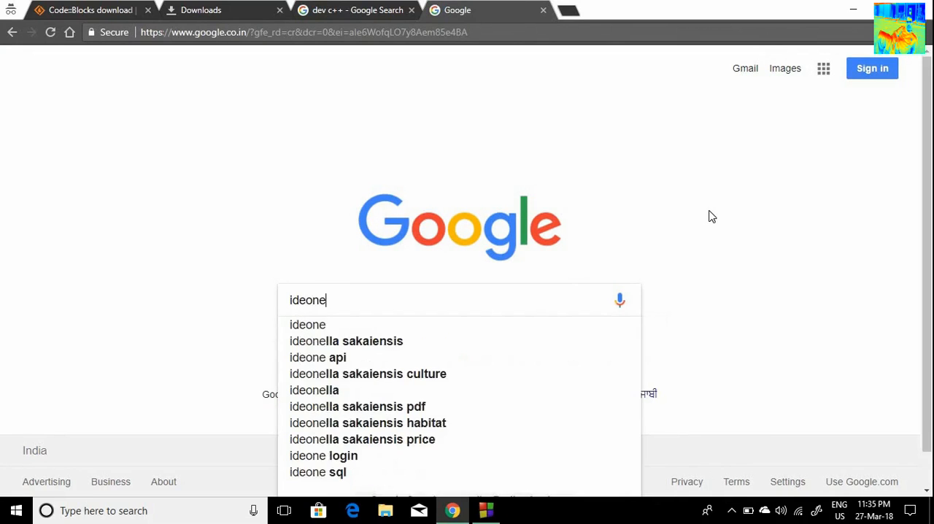
key(Return)
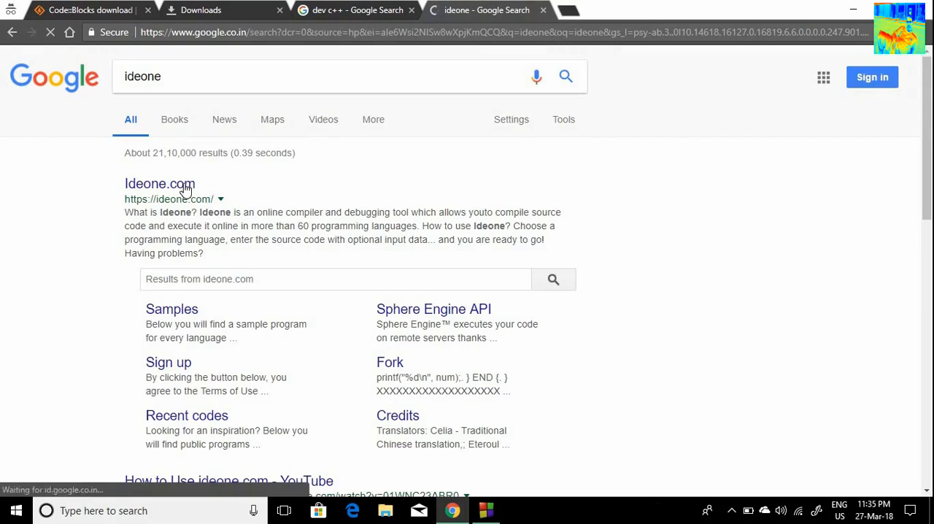
click(186, 189)
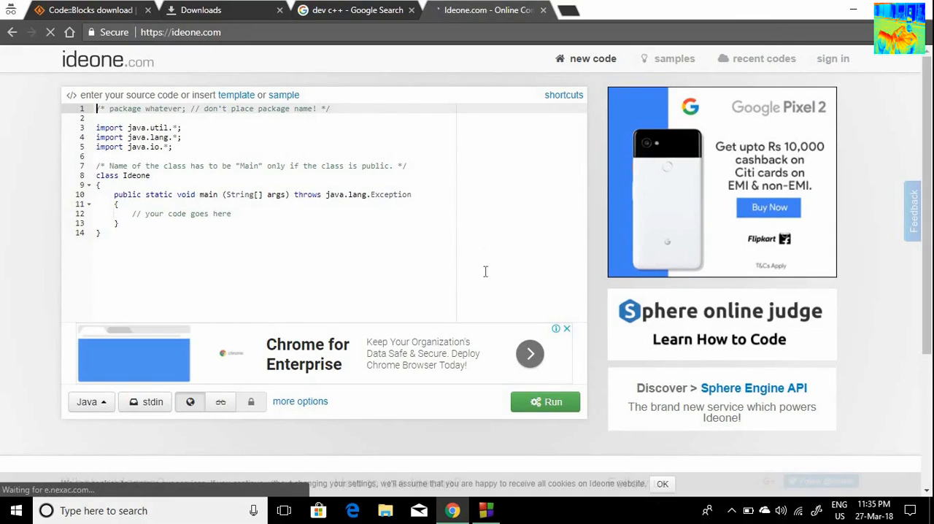
Step: Set the Ideone language to C++ and replace its template code with the full program copied from hello.cpp in Code::Blocks
click(94, 402)
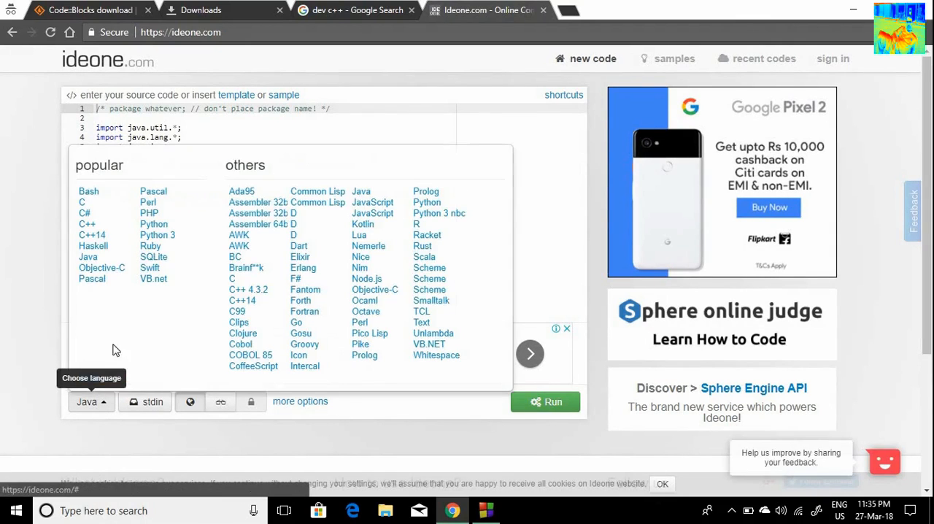
click(87, 225)
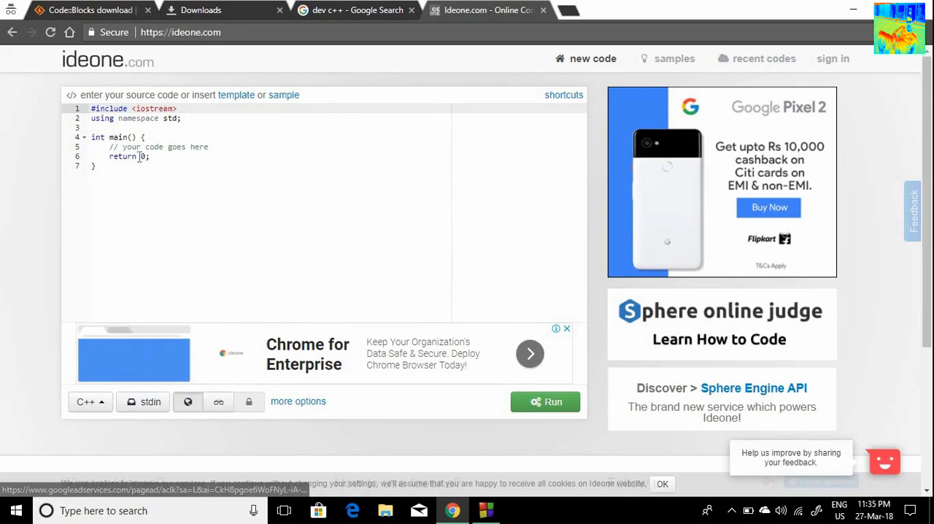
click(484, 507)
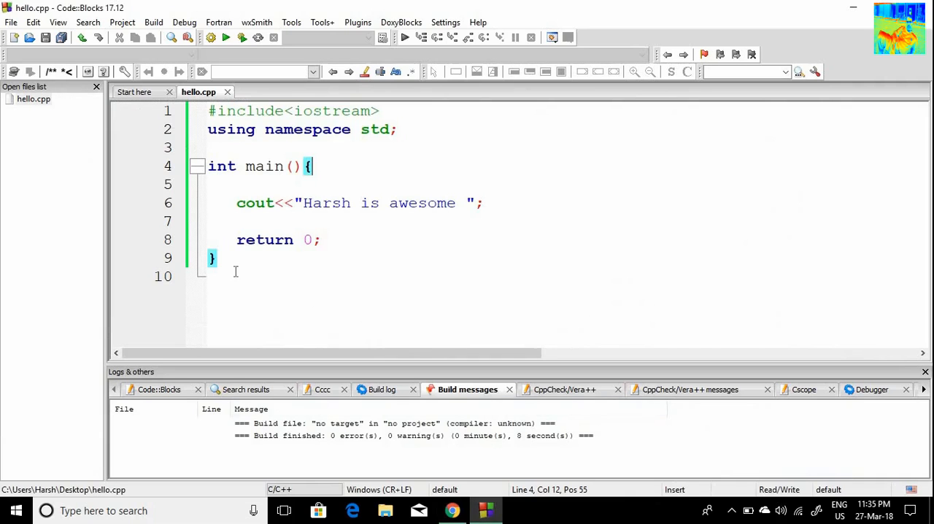
drag(238, 265, 205, 119)
key(ctrl+c)
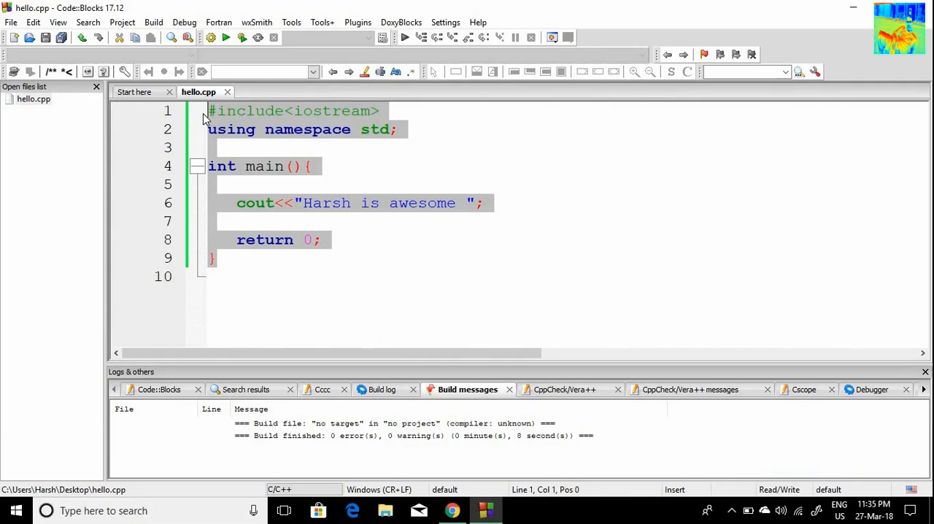
click(452, 510)
drag(129, 179, 86, 108)
key(BackSpace)
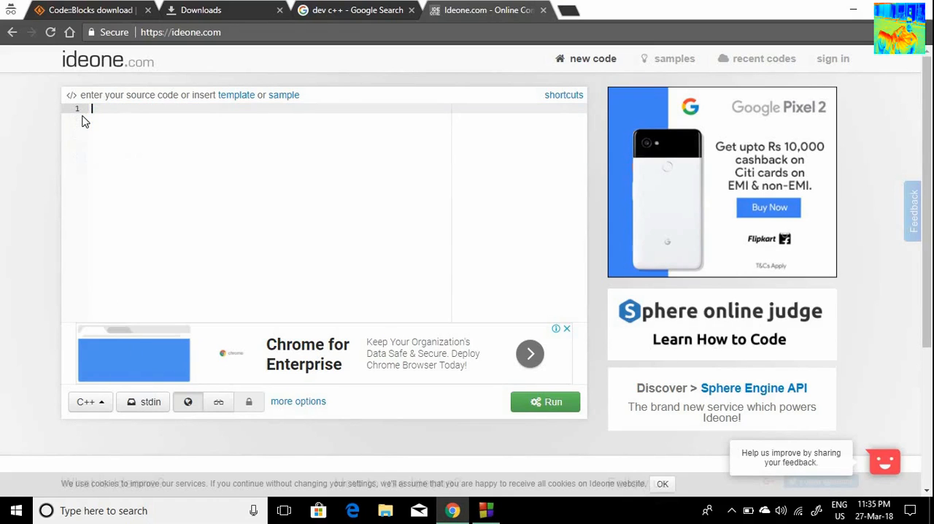
key(ctrl+v)
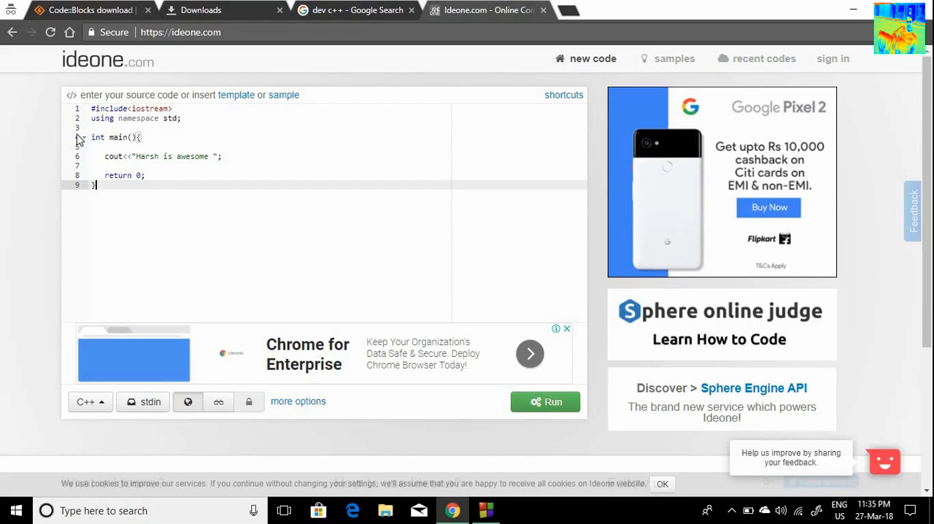
Step: Run the pasted program on Ideone and examine the stdin and stdout sections of the result page
click(549, 404)
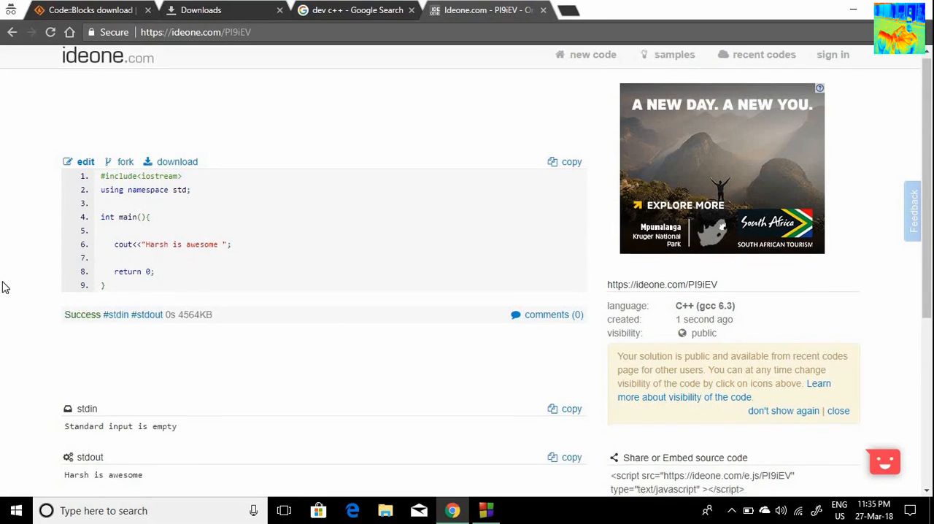
scroll(146, 265, down, 4)
drag(143, 206, 65, 207)
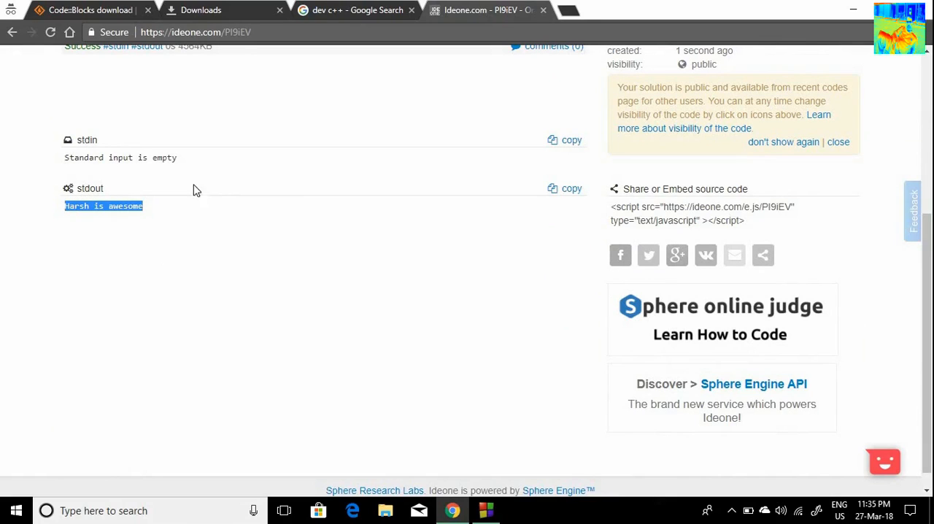
drag(139, 144, 76, 139)
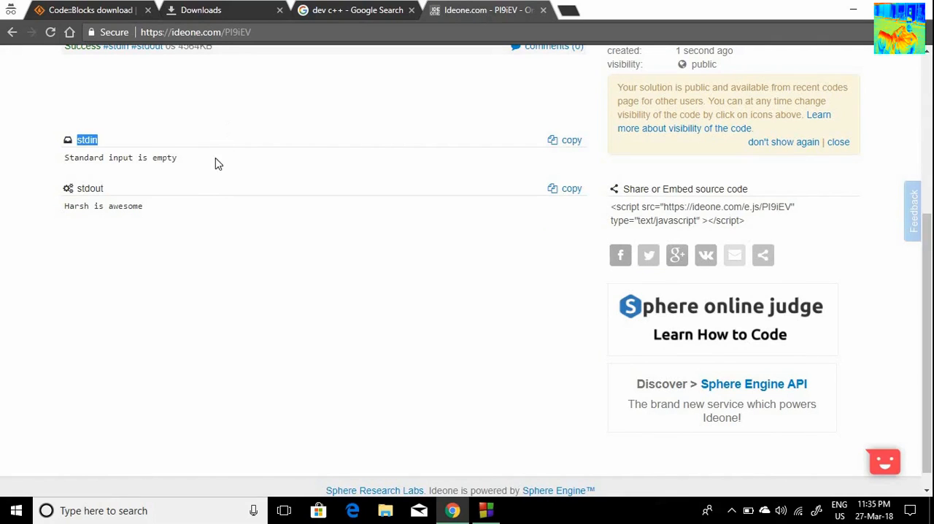
click(235, 148)
drag(176, 157, 62, 167)
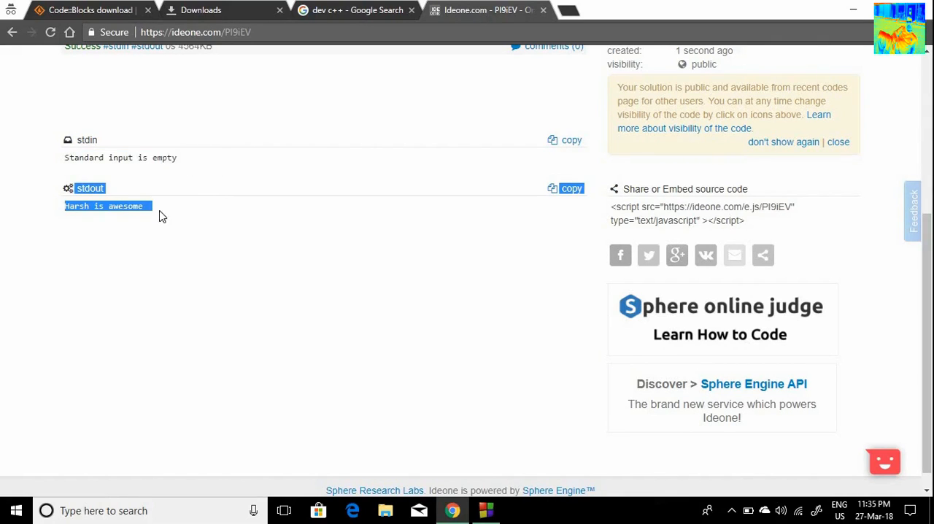
drag(154, 211, 256, 248)
Step: Switch to Code::Blocks and add the invalid line "dfsdlsnlnlnvl" directly below the cout statement in hello.cpp
click(487, 488)
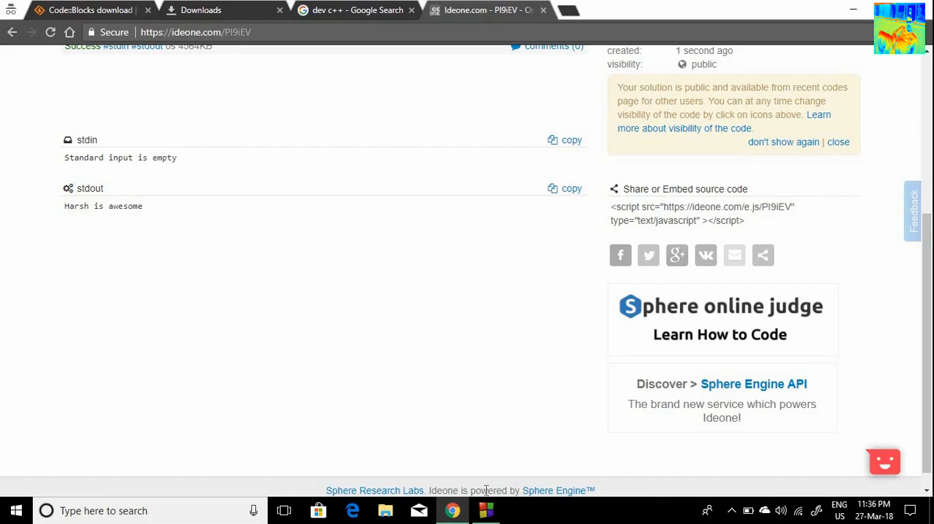
click(484, 266)
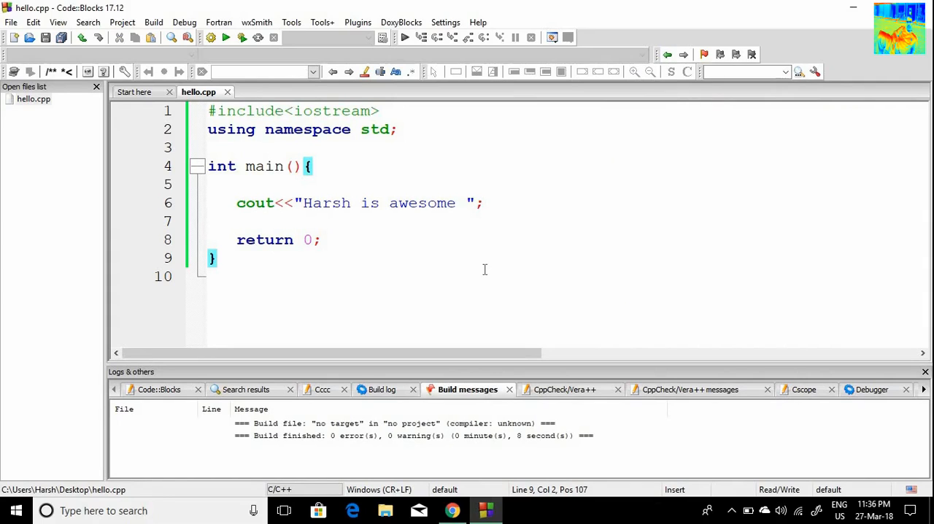
click(504, 207)
key(Return)
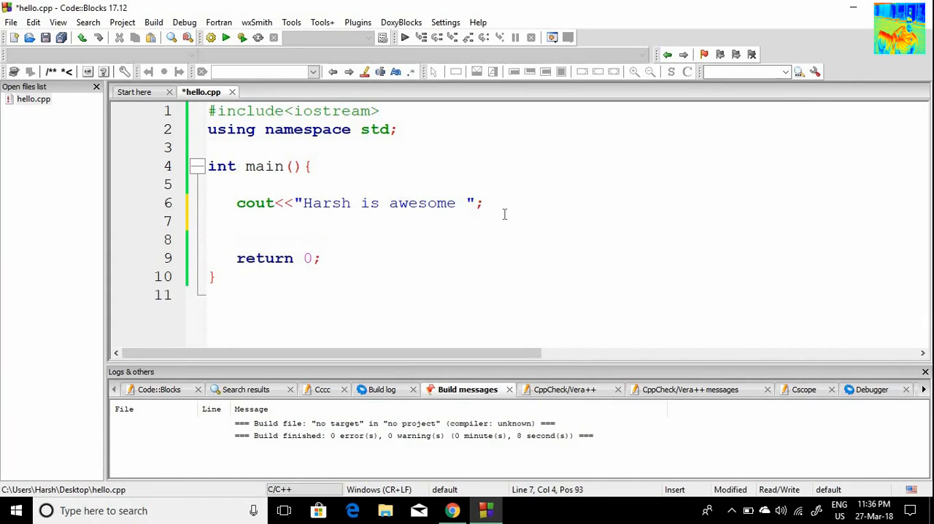
text(dfsdlsnlnlnvl)
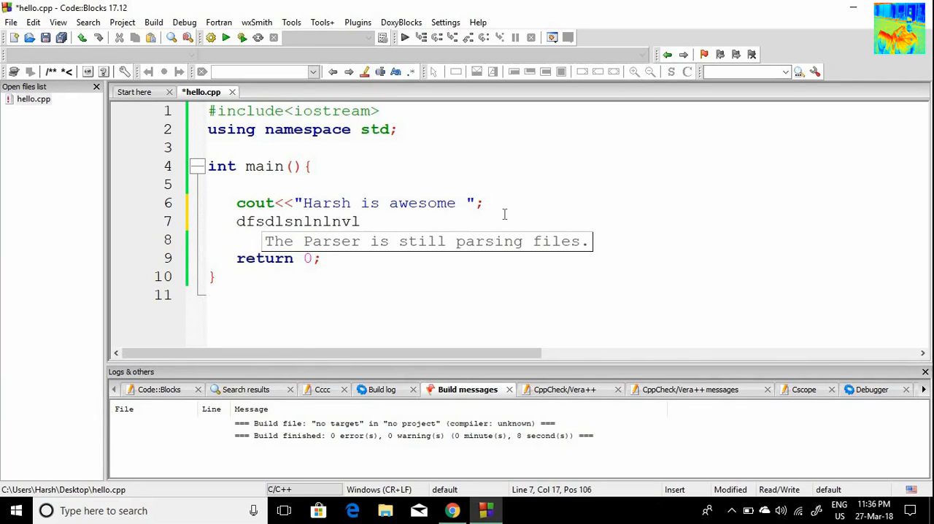
Step: Build and run hello.cpp with the invalid line and examine the resulting entries in the build messages
click(244, 44)
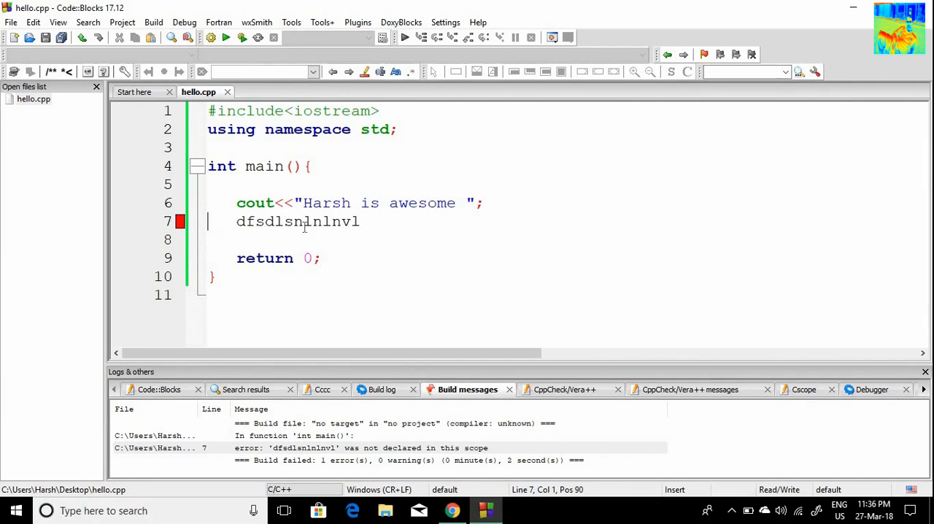
click(378, 315)
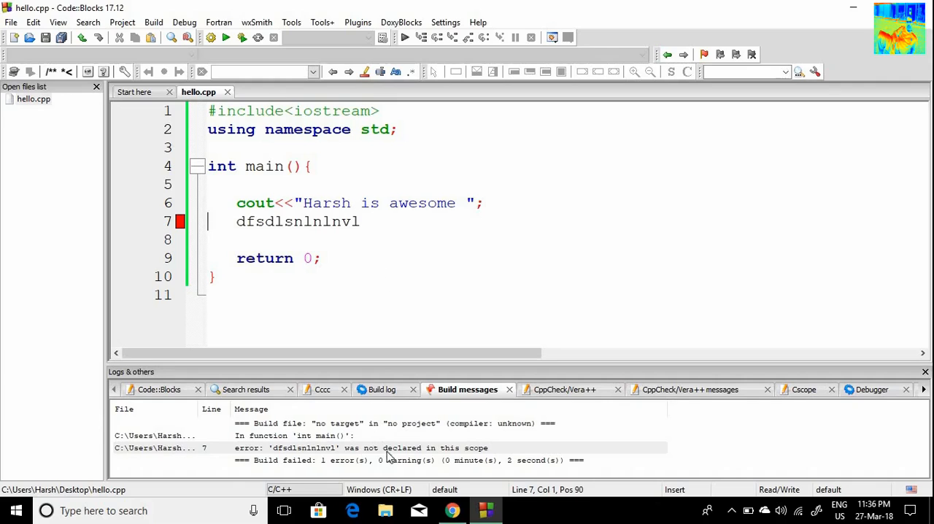
click(349, 451)
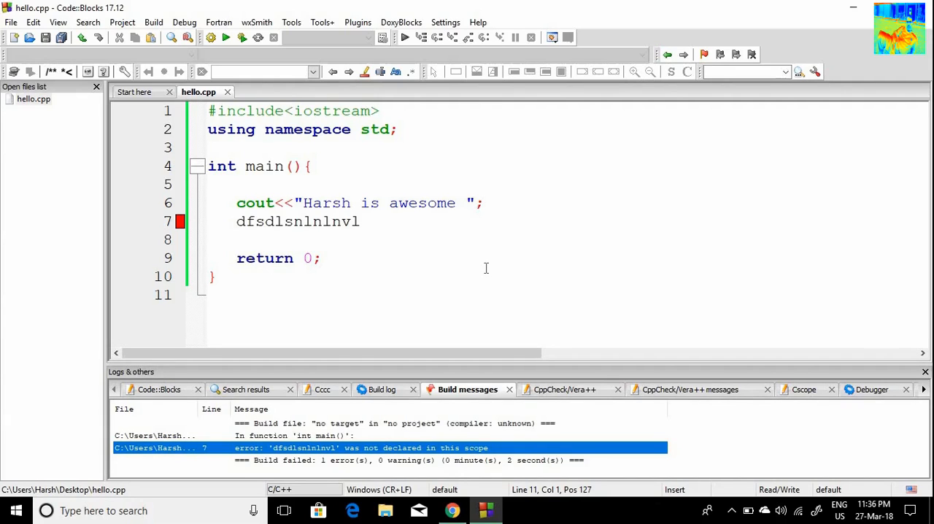
Step: Delete the invalid text "dfsdlsnlnlnvl" from line 7 of hello.cpp
click(483, 267)
double_click(474, 228)
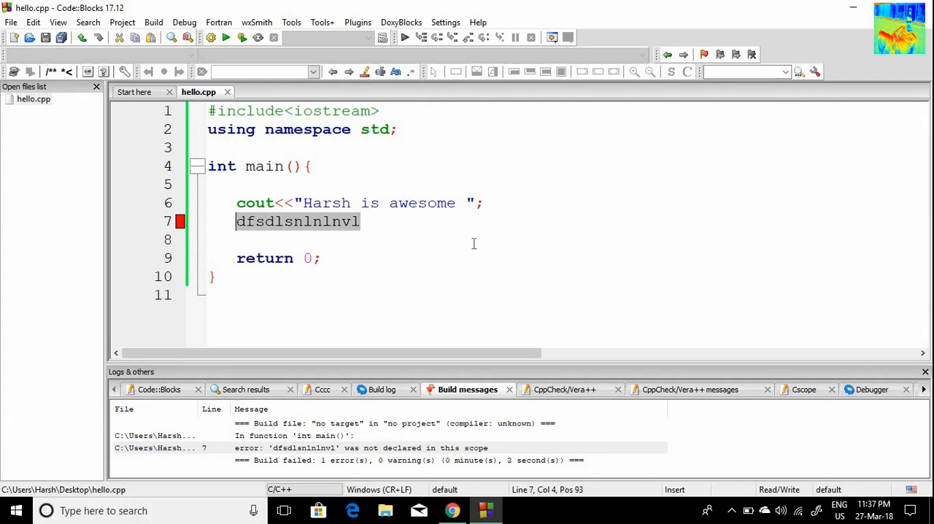
click(474, 243)
drag(362, 224, 234, 229)
key(BackSpace)
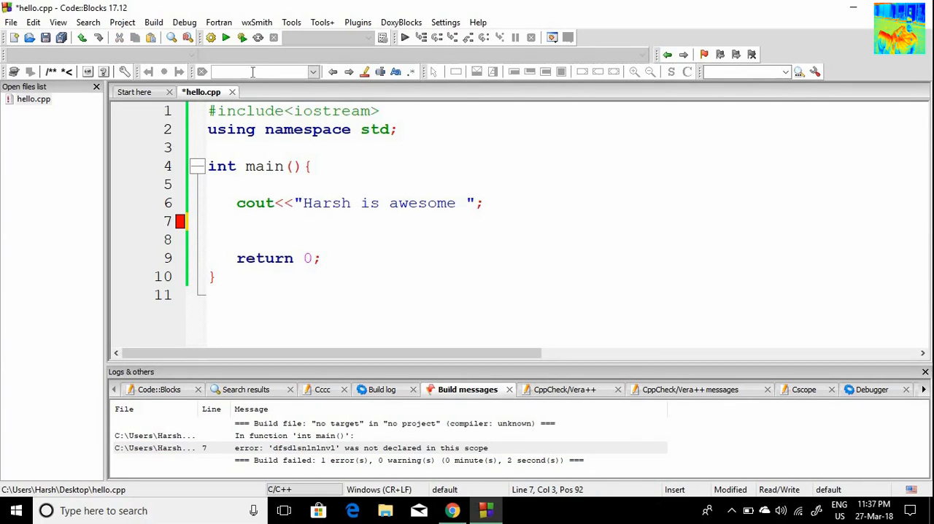
Step: Build and run the corrected hello.cpp, check the console output, and close the console window
click(241, 39)
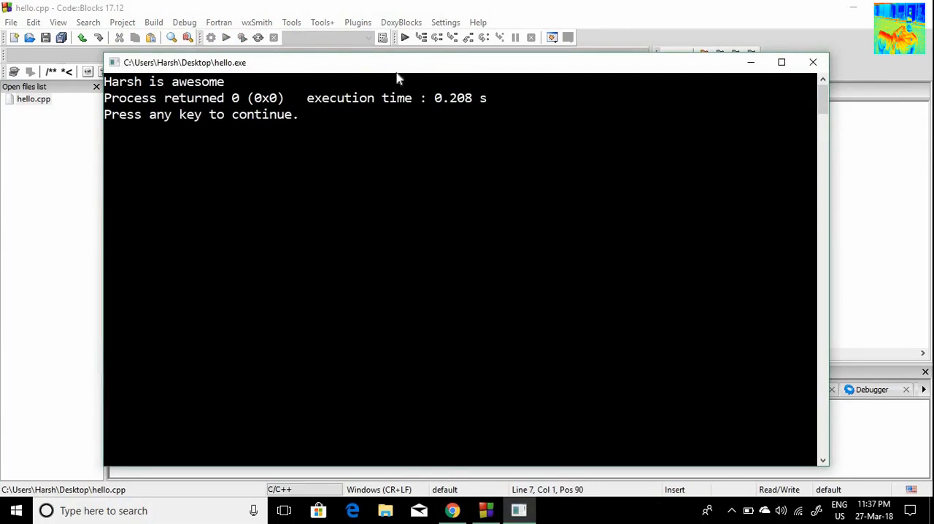
drag(389, 63, 405, 54)
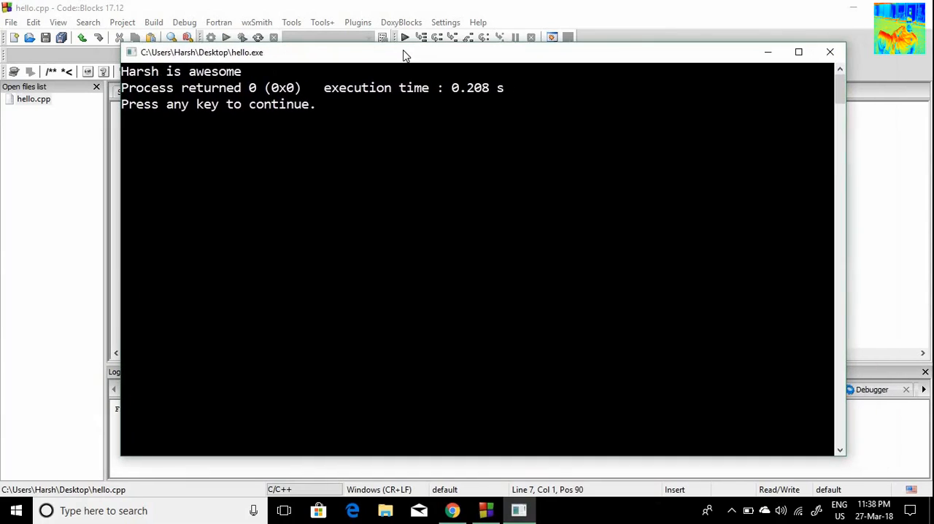
click(831, 53)
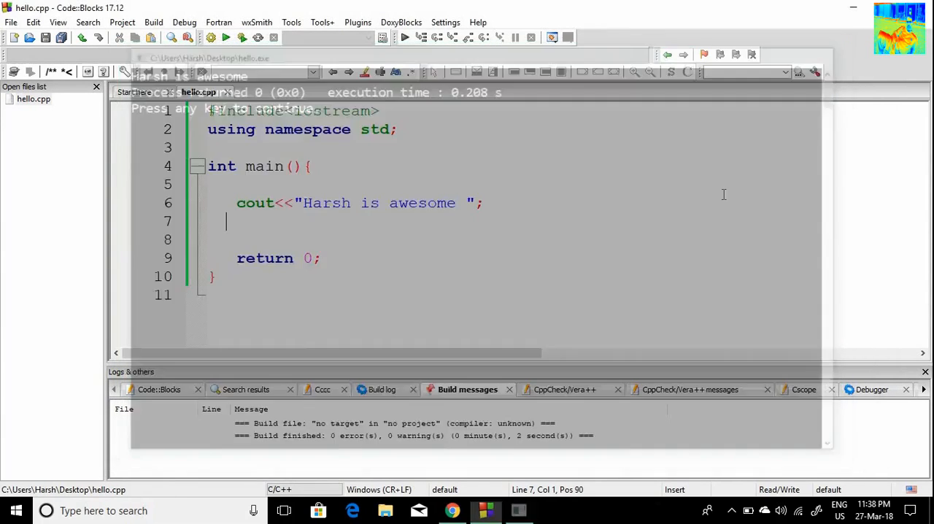
Step: Switch to Chrome, open the Ideone program for editing, and add the line "kdfbkdbfksfsfsfssbksbksbckcsbscksckcbcbcksbcksc" below the cout statement
click(454, 514)
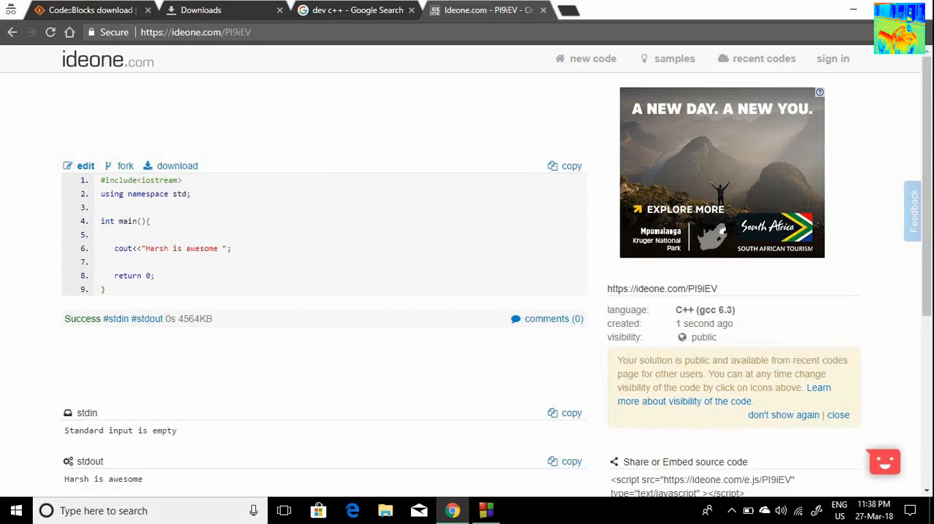
scroll(246, 225, down, 4)
scroll(558, 168, up, 4)
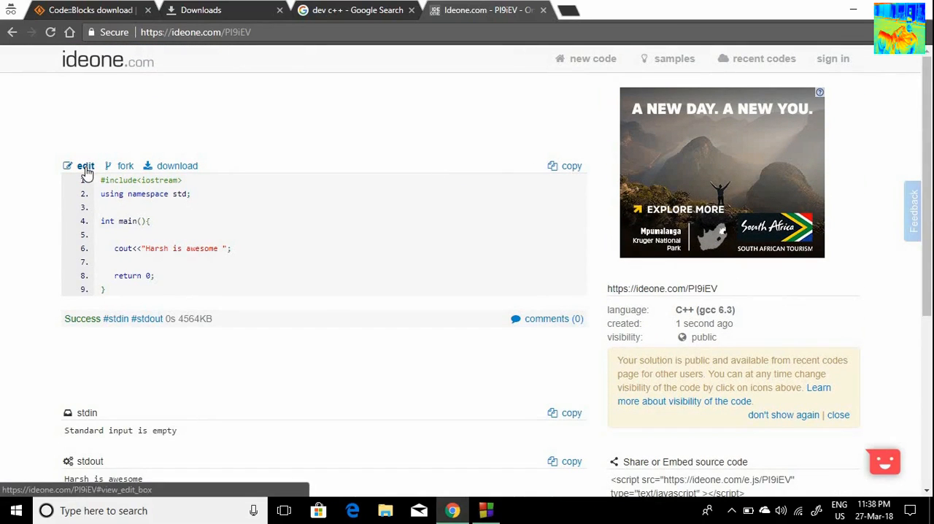
click(85, 167)
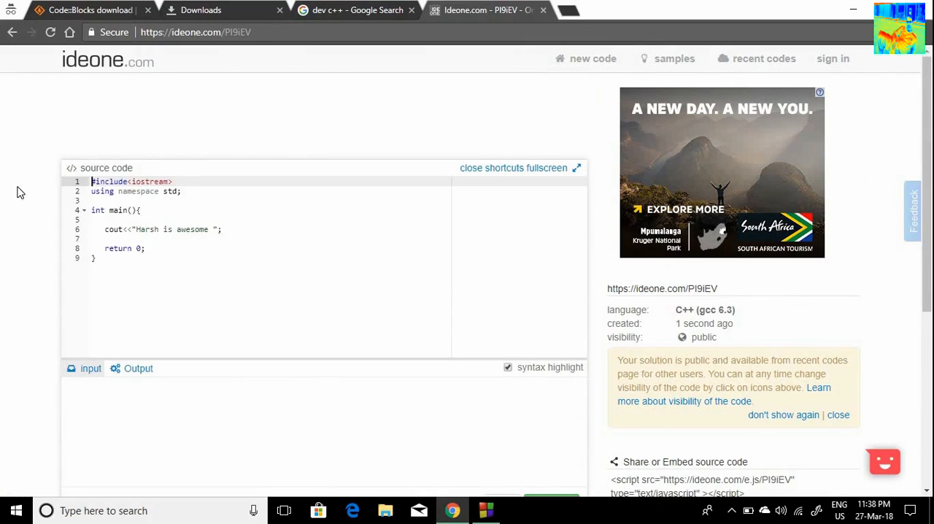
scroll(189, 188, down, 1)
click(232, 161)
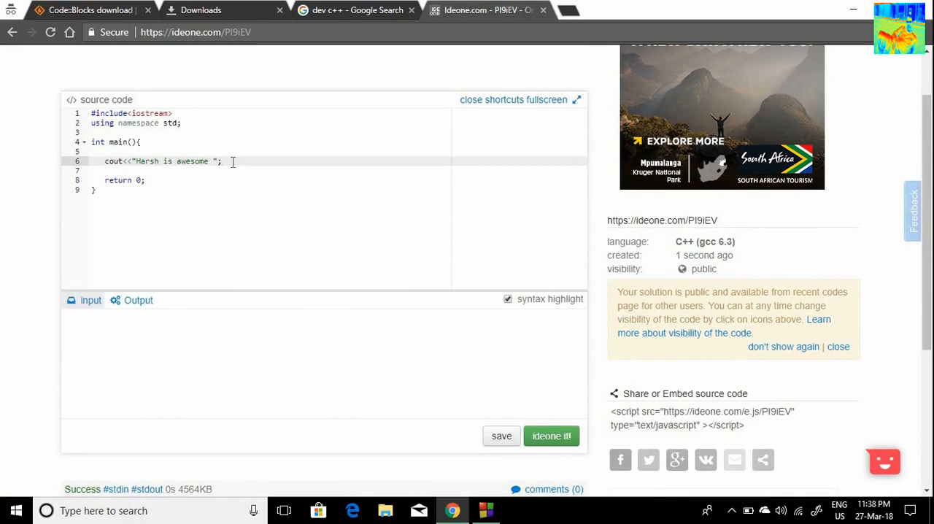
key(Return)
text(kdfbkdbfksfsfsfss)
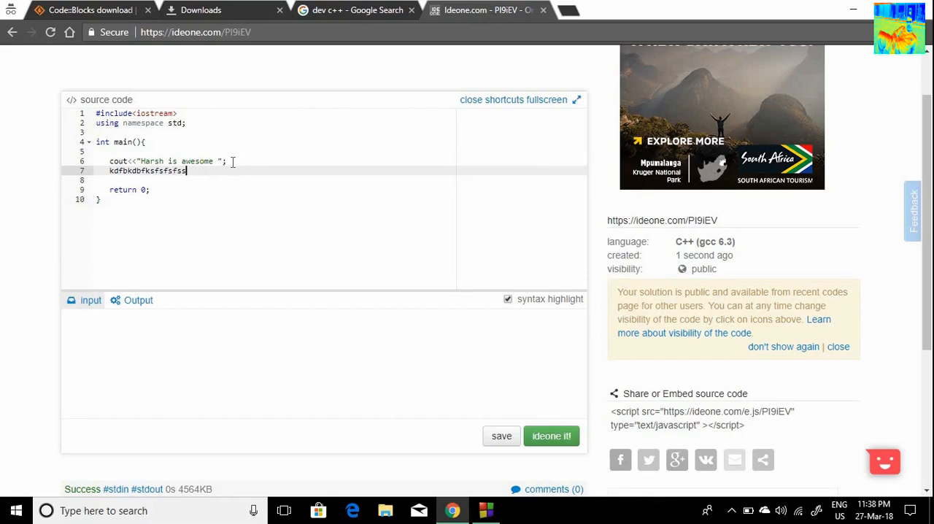
text(bksbksbckcsbscksckcbcbcksbcksc)
Step: Run the edited program on Ideone and examine the compiler output against the invalid source line
scroll(314, 232, up, 1)
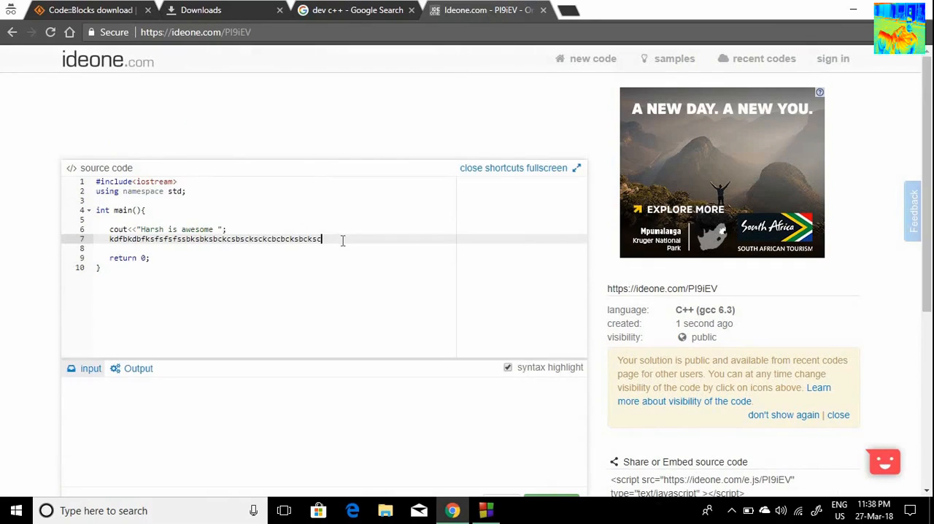
scroll(343, 240, down, 3)
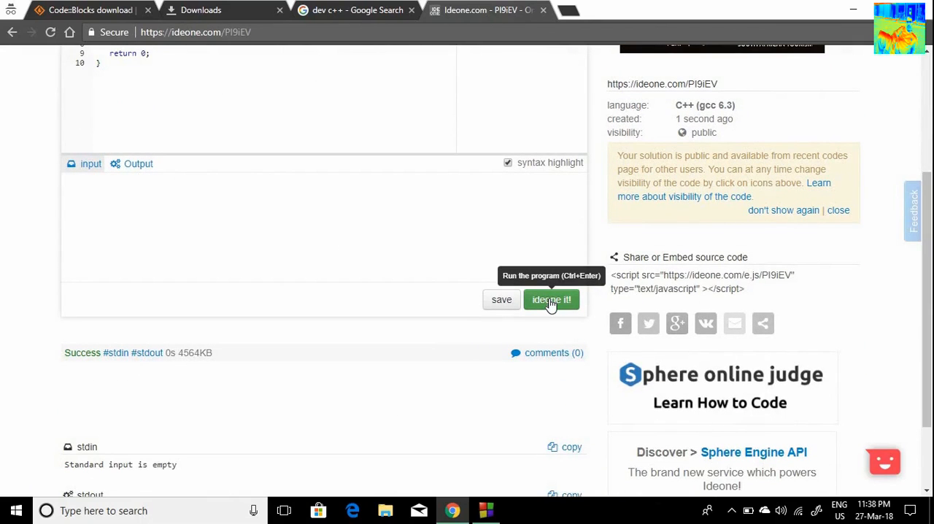
click(551, 305)
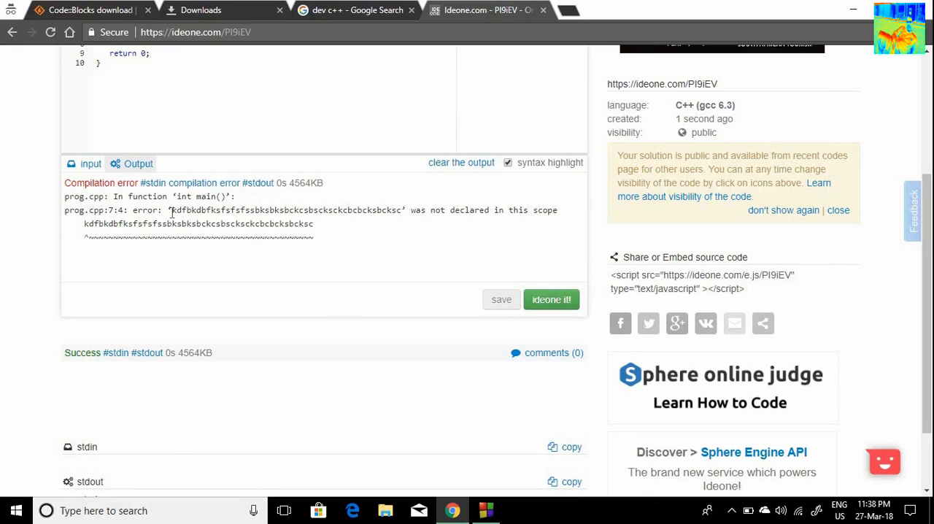
drag(172, 212, 286, 237)
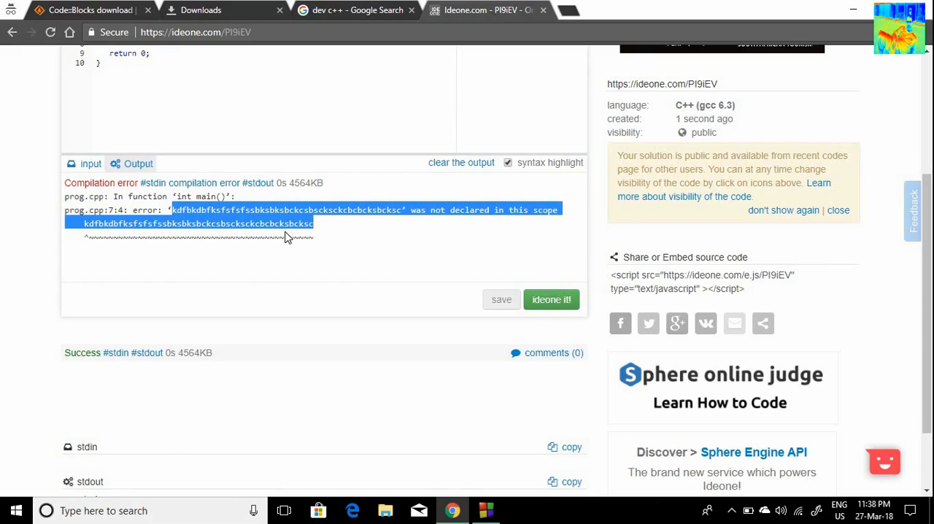
click(1, 241)
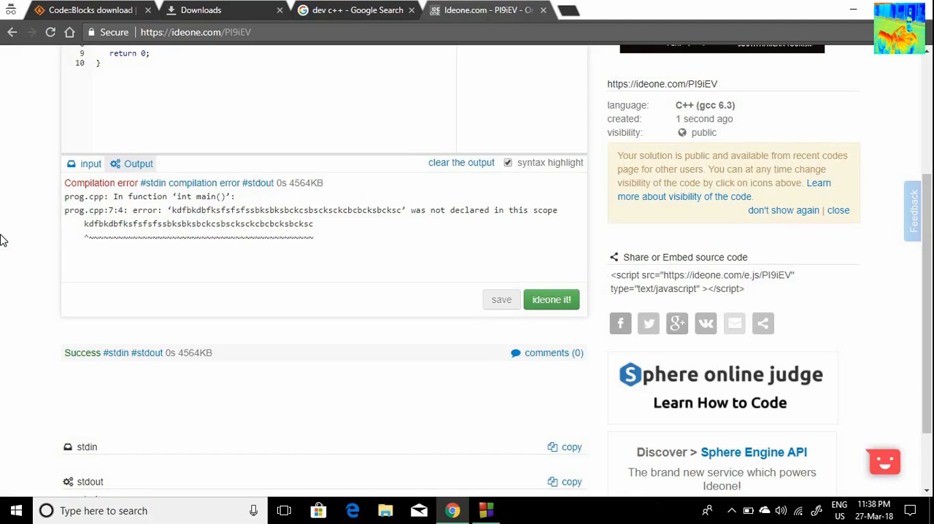
scroll(1, 241, up, 3)
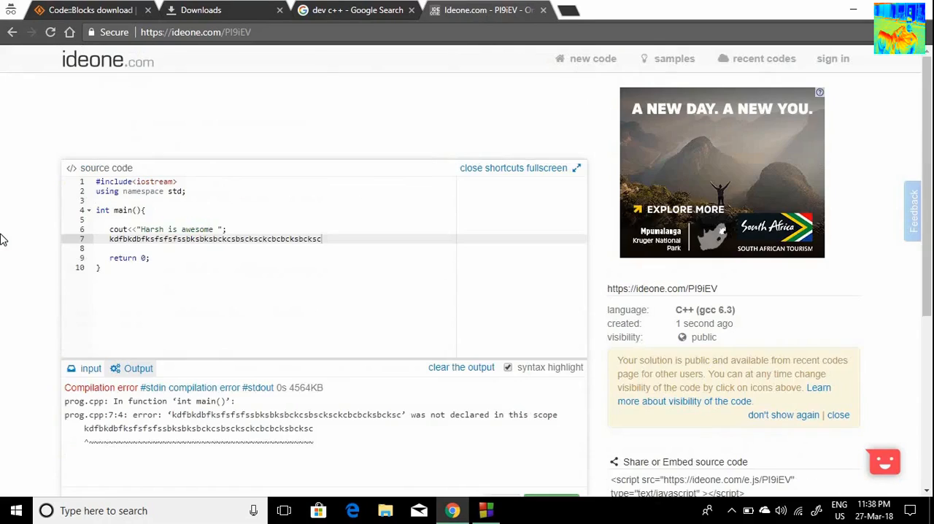